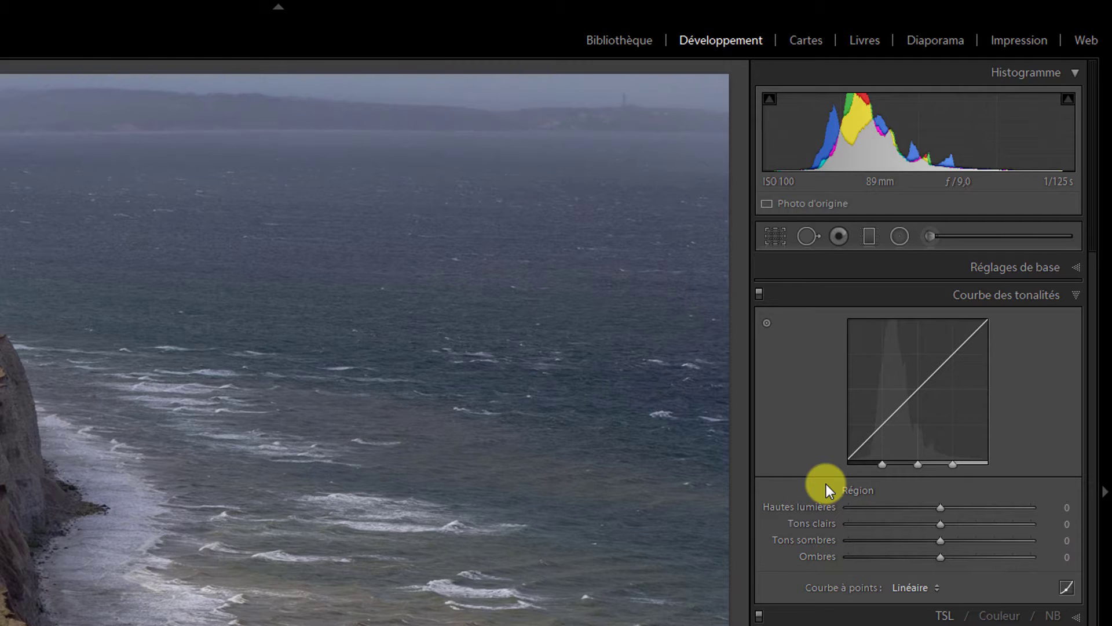
Step: Display the tone curve's point-curve editing mode and return to the region sliders
{"action": "left_click", "coordinate": [1068, 589]}
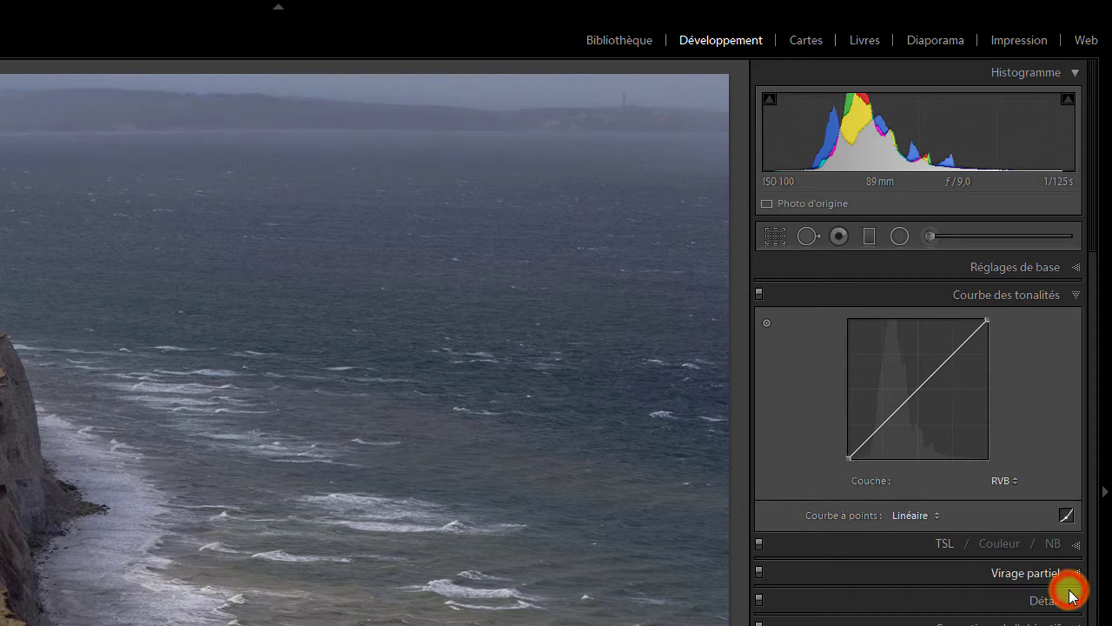
{"action": "left_click", "coordinate": [1069, 515]}
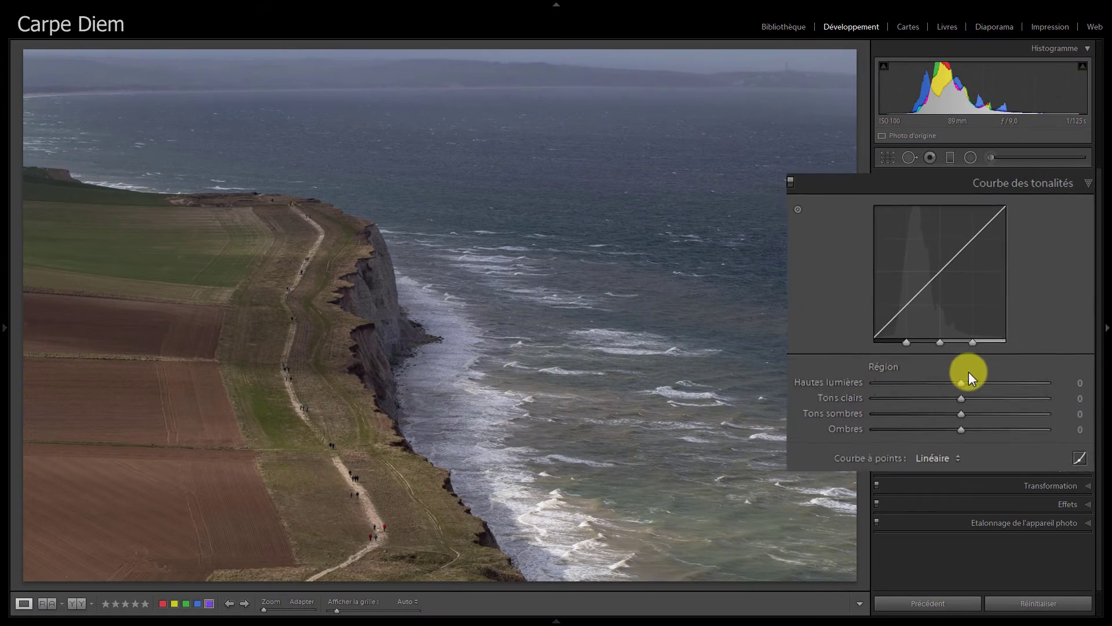
Step: Try Hautes lumières at +100, then set Hautes lumières to −100, Tons clairs to +54, Tons sombres to +31 and Ombres to −27
{"action": "left_click_drag", "start_coordinate": [953, 394], "coordinate": [1063, 394]}
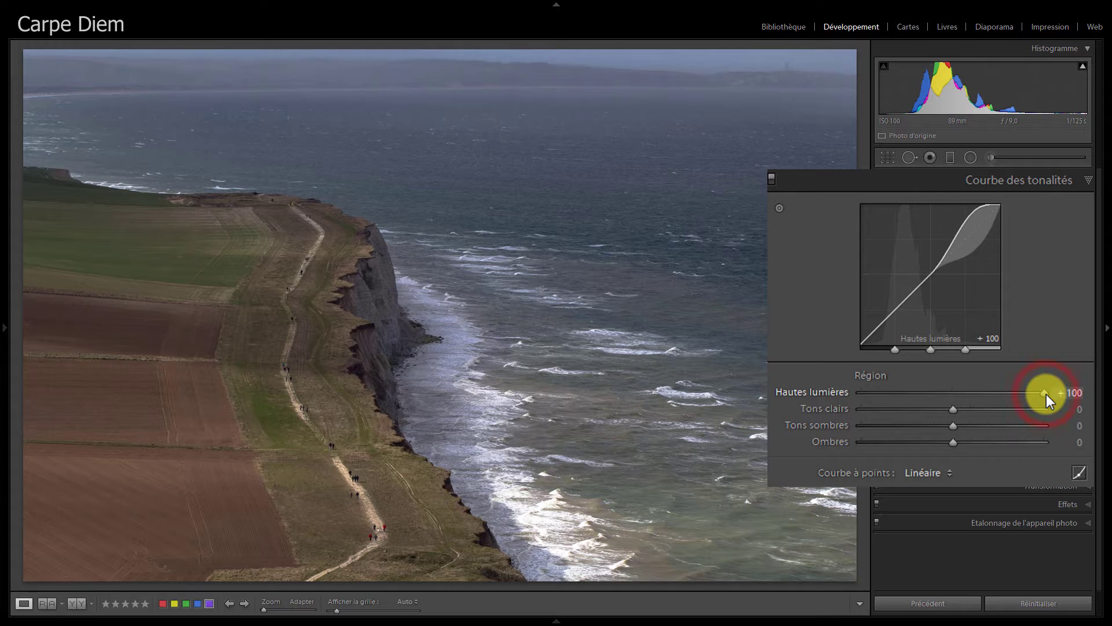
{"action": "mouse_move", "coordinate": [1046, 394]}
{"action": "left_mouse_down"}
{"action": "mouse_move", "coordinate": [905, 388]}
{"action": "mouse_move", "coordinate": [846, 399]}
{"action": "left_mouse_up"}
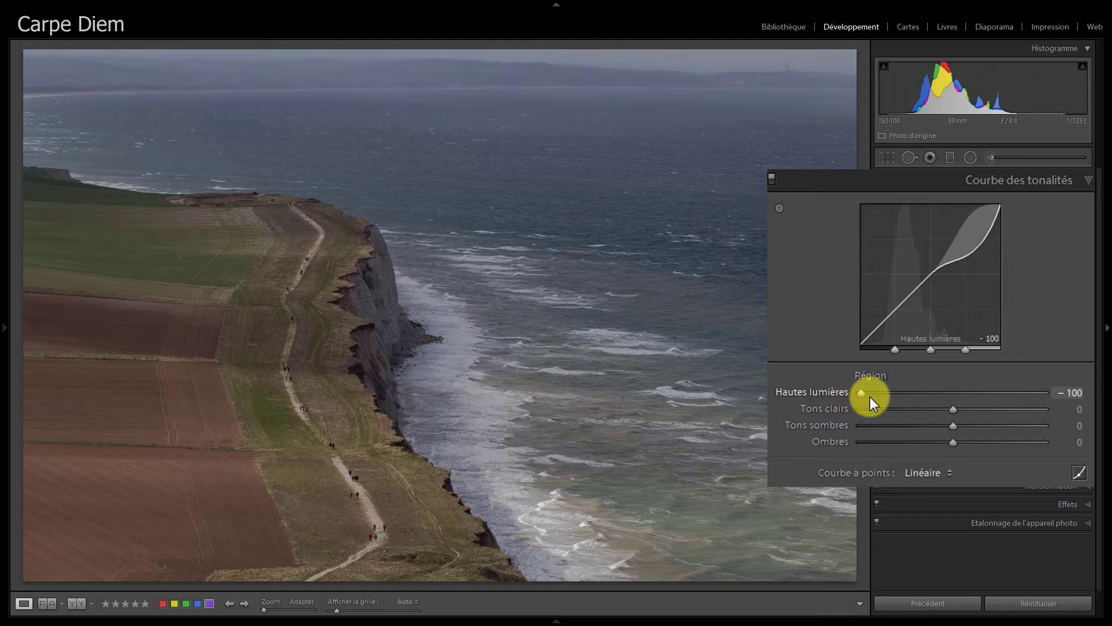
{"action": "left_click_drag", "start_coordinate": [953, 409], "coordinate": [929, 444]}
{"action": "left_click", "coordinate": [953, 427]}
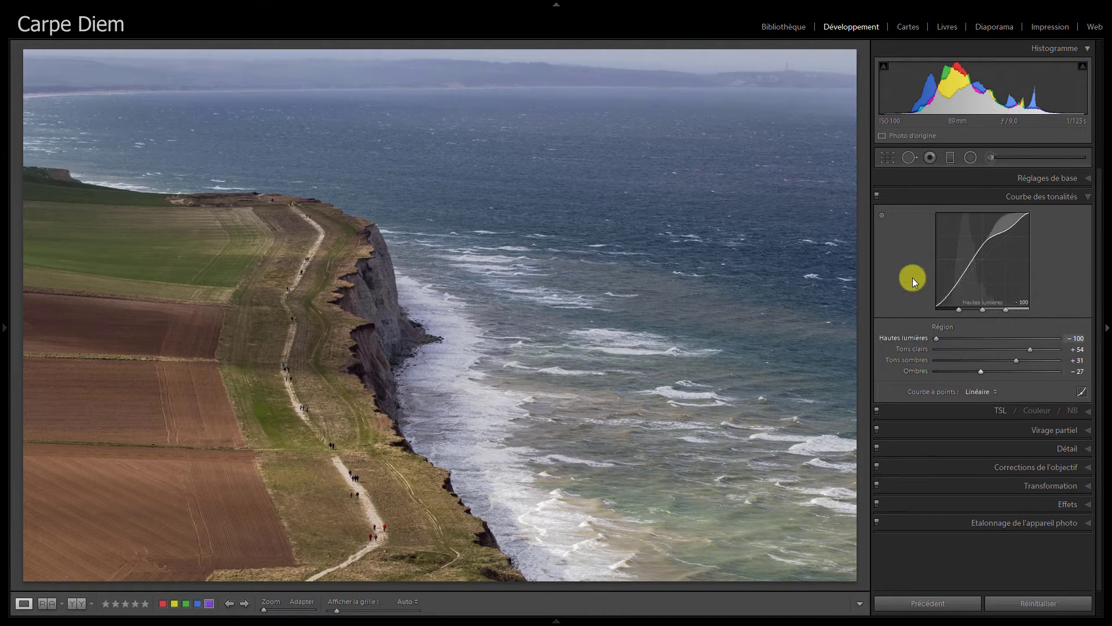
Step: Compare the cliff photo with the tone curve off and on, then reset the curve's regions
{"action": "left_click", "coordinate": [878, 199]}
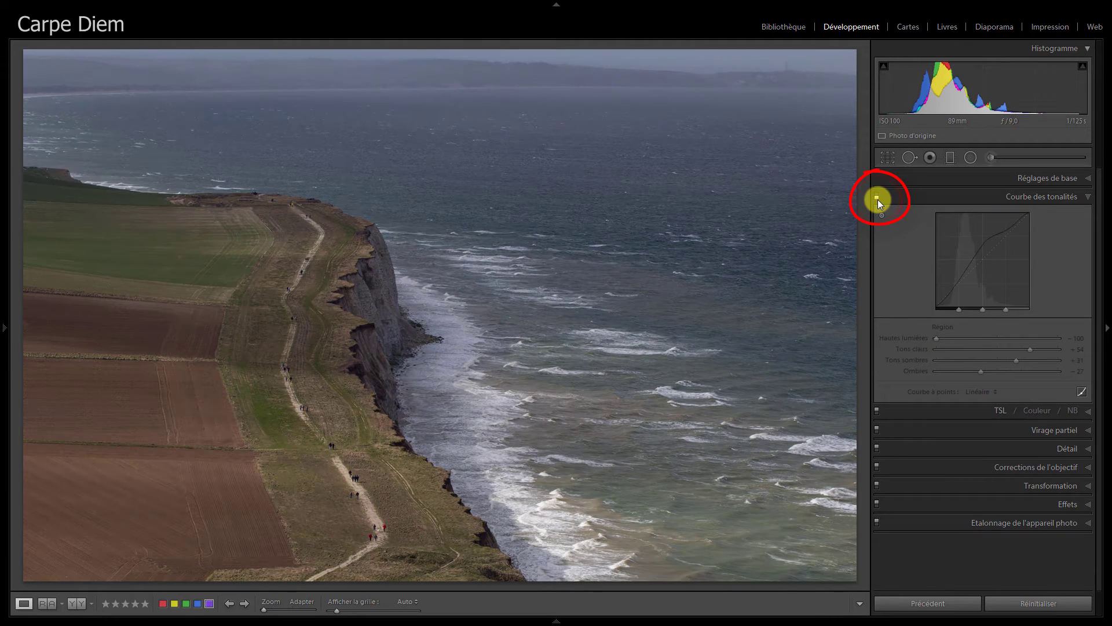
{"action": "left_click", "coordinate": [878, 199]}
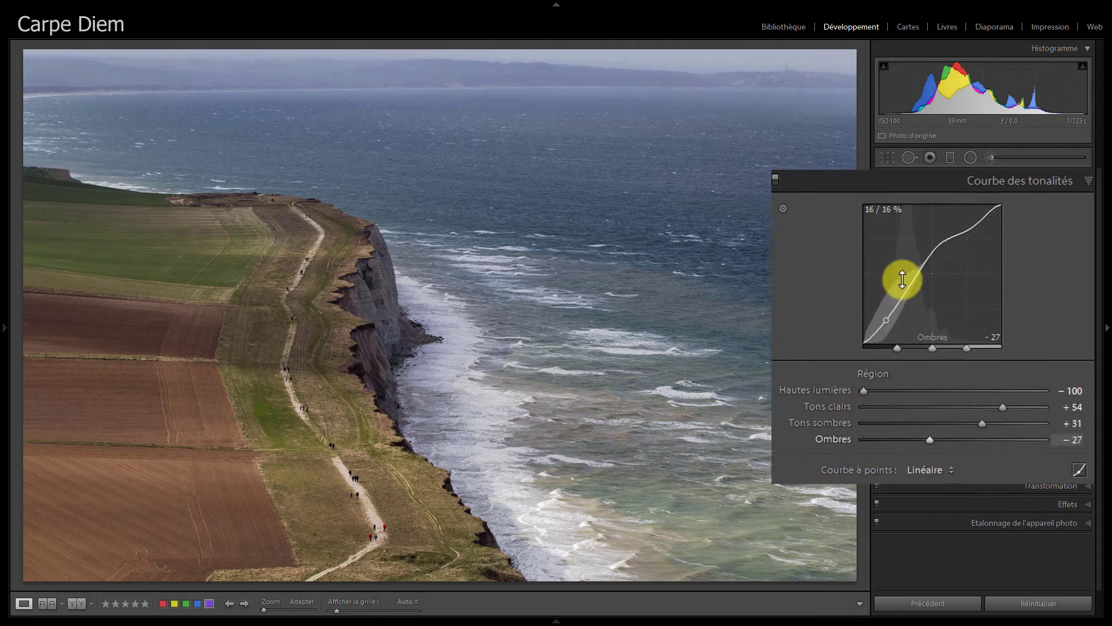
{"action": "right_click", "coordinate": [934, 291]}
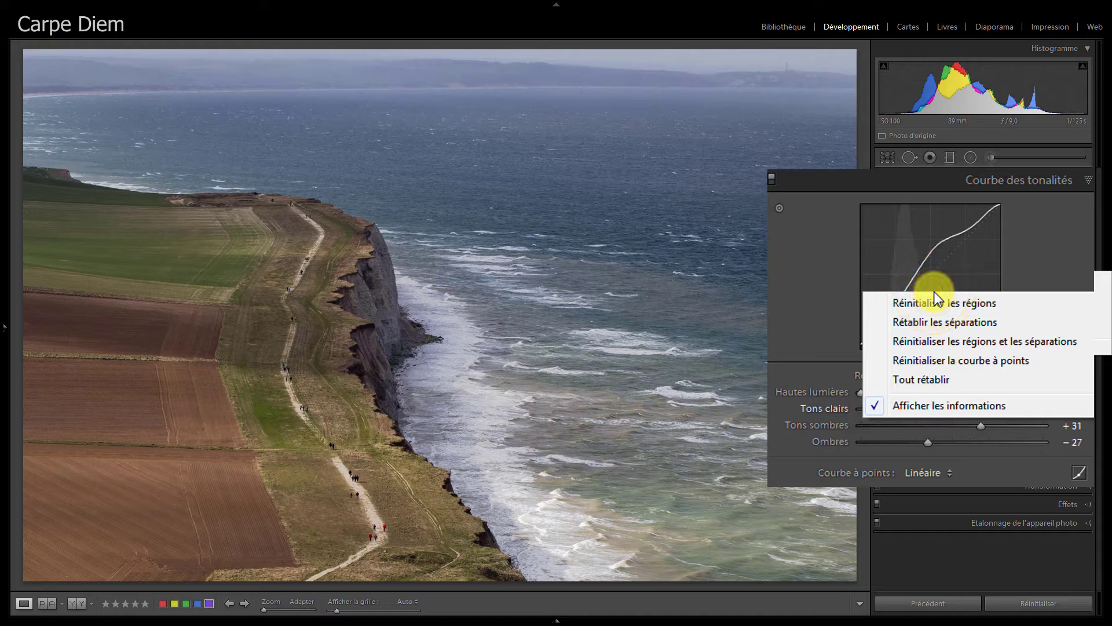
{"action": "left_click", "coordinate": [940, 302]}
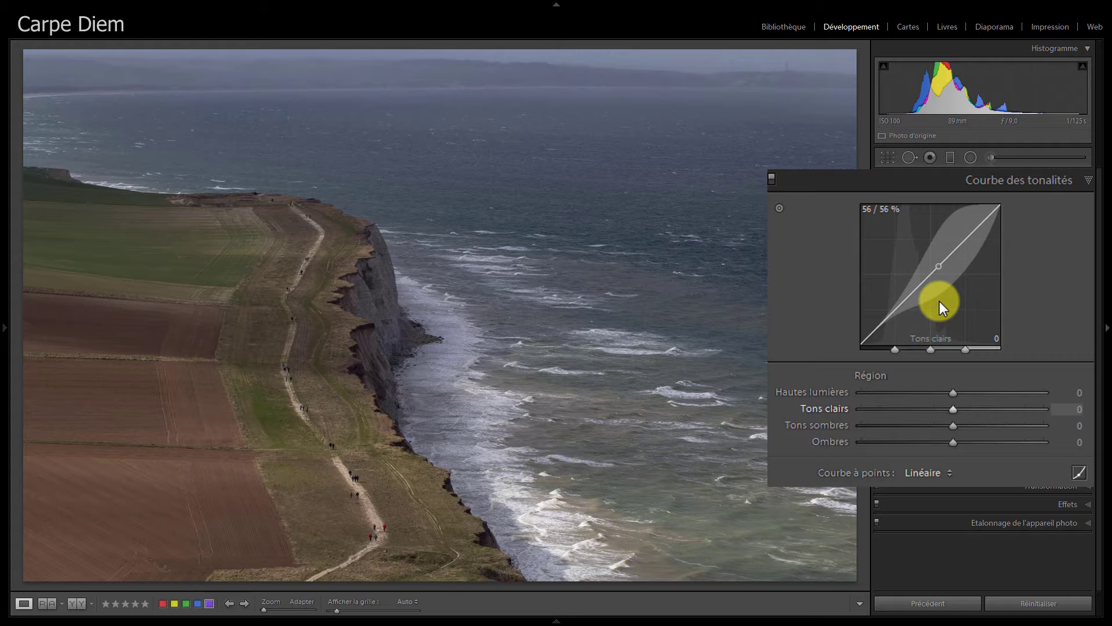
Step: Set Hautes lumières to +37 and Ombres to −52, then compare the photo with the tone curve off and on
{"action": "left_click", "coordinate": [957, 392]}
{"action": "left_click_drag", "start_coordinate": [958, 391], "coordinate": [990, 390]}
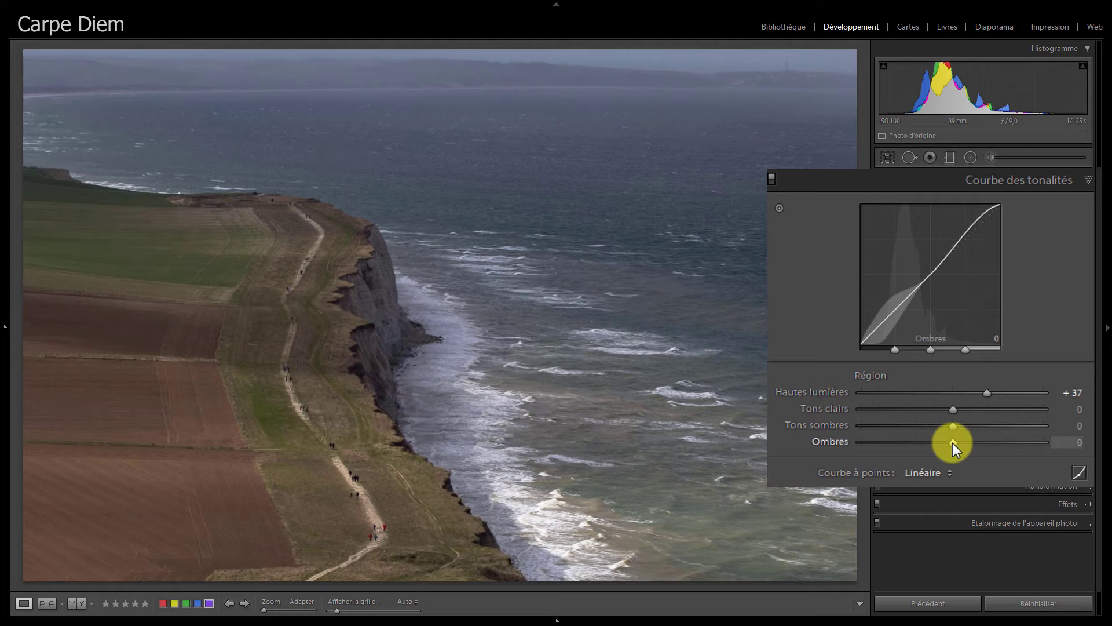
{"action": "left_click_drag", "start_coordinate": [953, 442], "coordinate": [905, 443]}
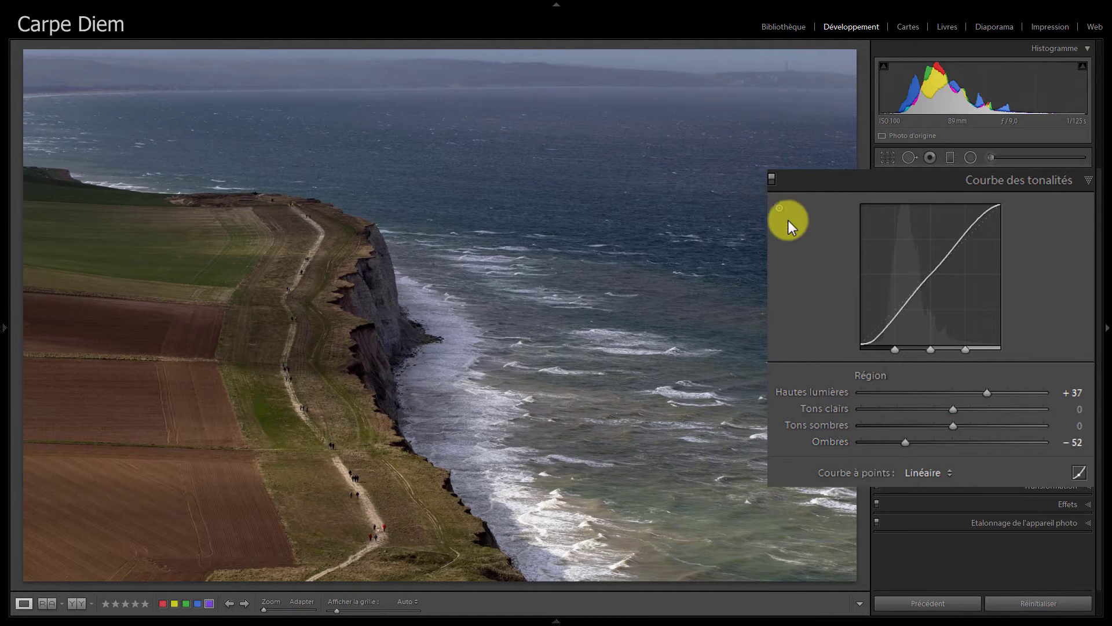
{"action": "left_click", "coordinate": [772, 179]}
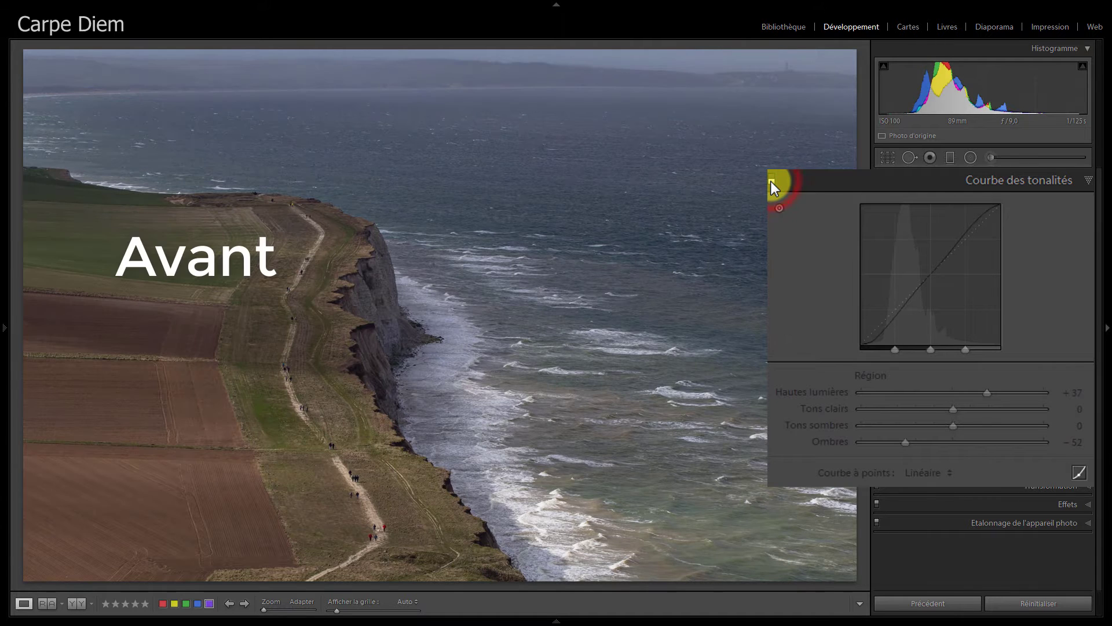
{"action": "left_click", "coordinate": [771, 181]}
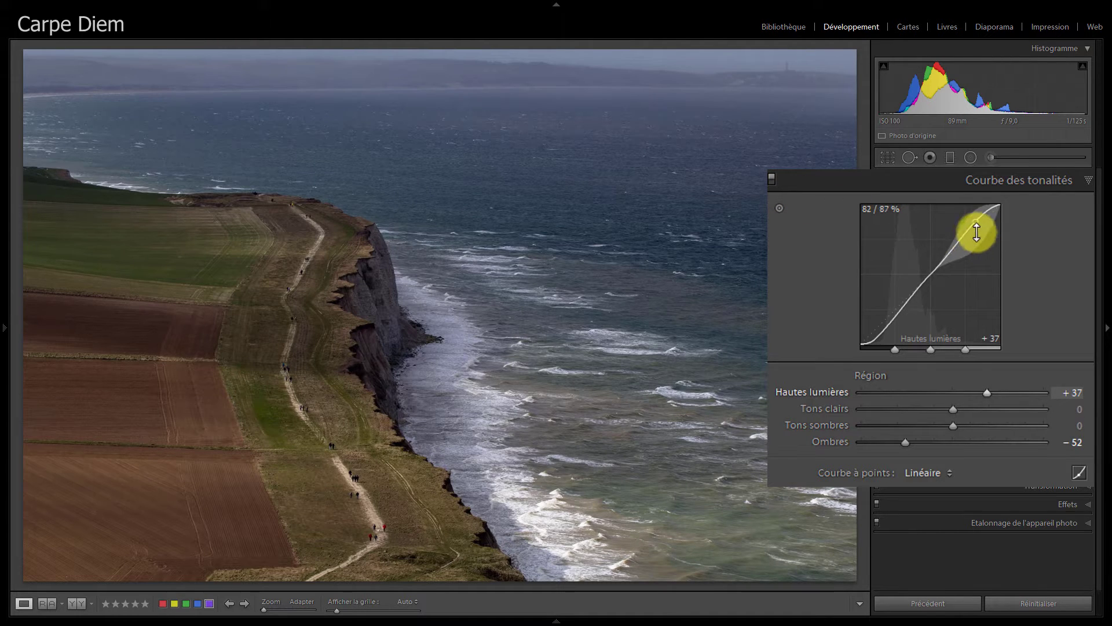
Step: Adjust the tone curve directly to Tons clairs +15 and shift the highlights split point toward the midtones
{"action": "mouse_move", "coordinate": [971, 229]}
{"action": "left_mouse_down"}
{"action": "mouse_move", "coordinate": [971, 214]}
{"action": "mouse_move", "coordinate": [988, 268]}
{"action": "mouse_move", "coordinate": [971, 211]}
{"action": "left_mouse_up"}
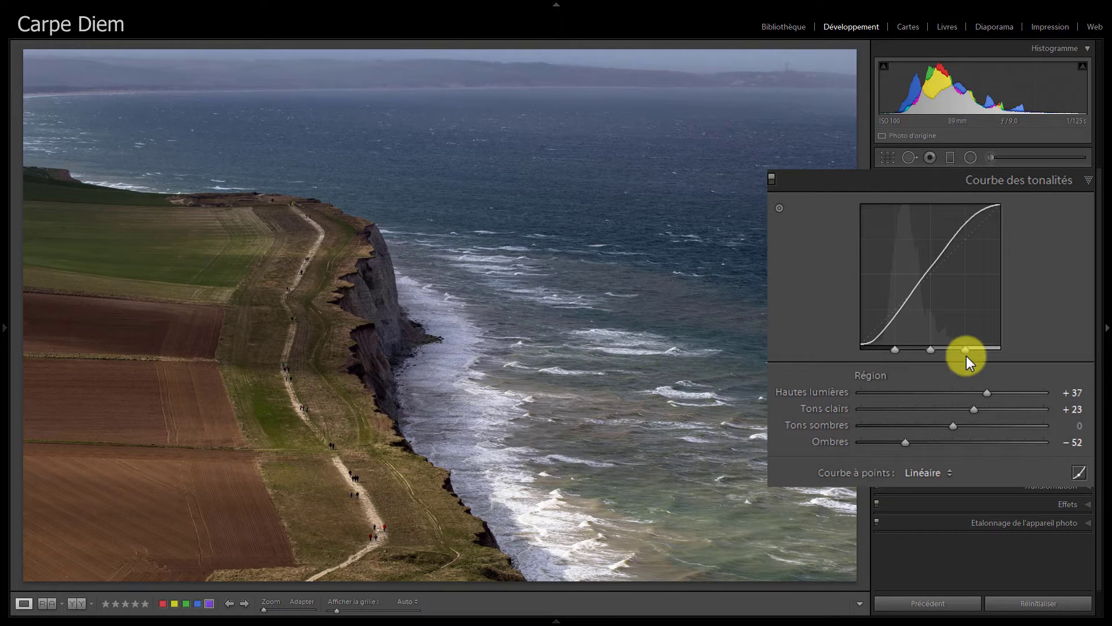
{"action": "left_click_drag", "start_coordinate": [966, 350], "coordinate": [942, 353]}
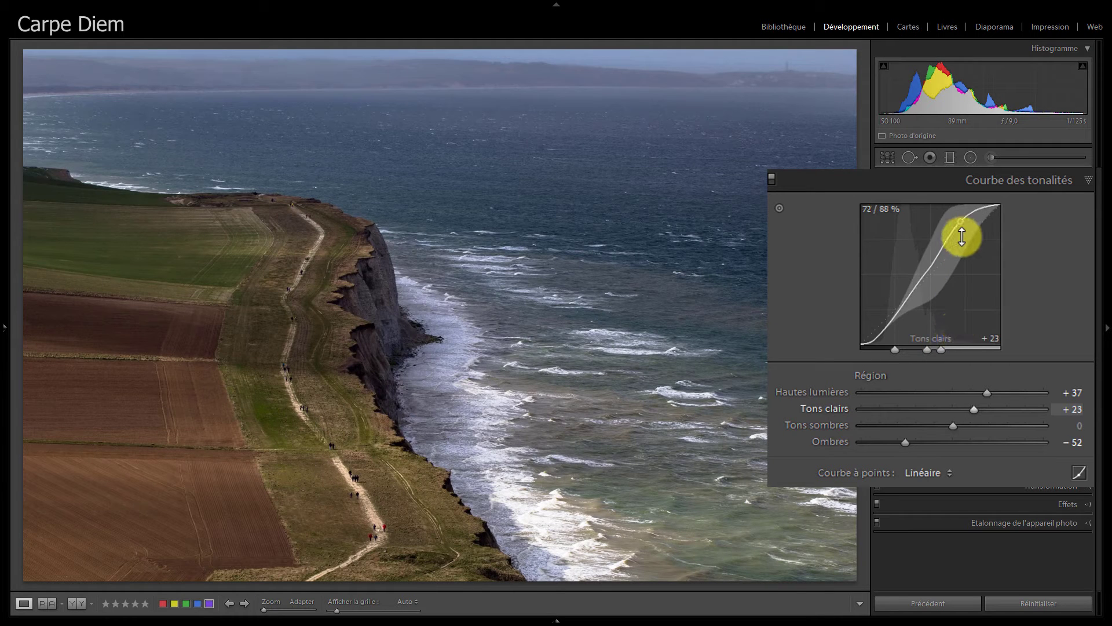
{"action": "left_click_drag", "start_coordinate": [963, 225], "coordinate": [959, 231]}
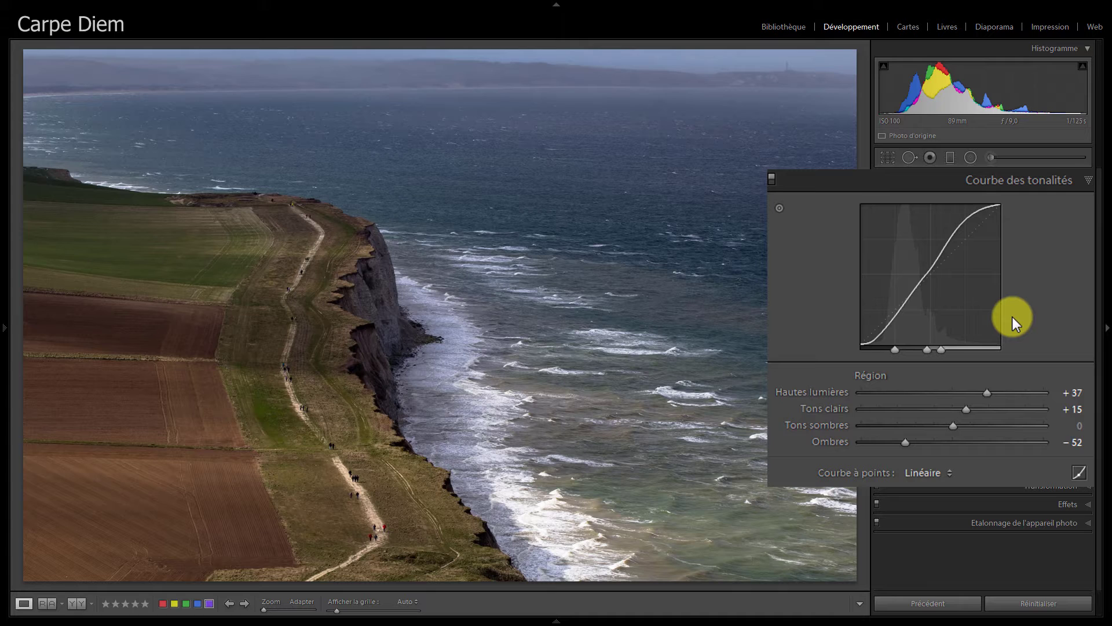
Step: Reset both the regions and the split points of the cliff photo's tone curve
{"action": "right_click", "coordinate": [985, 284]}
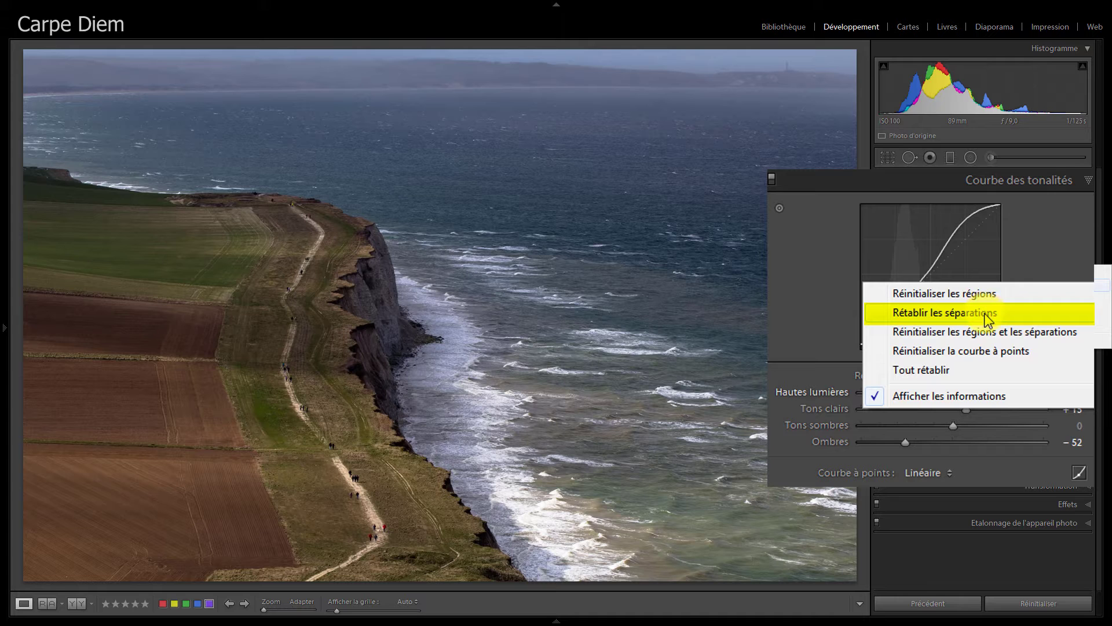
{"action": "left_click", "coordinate": [985, 333]}
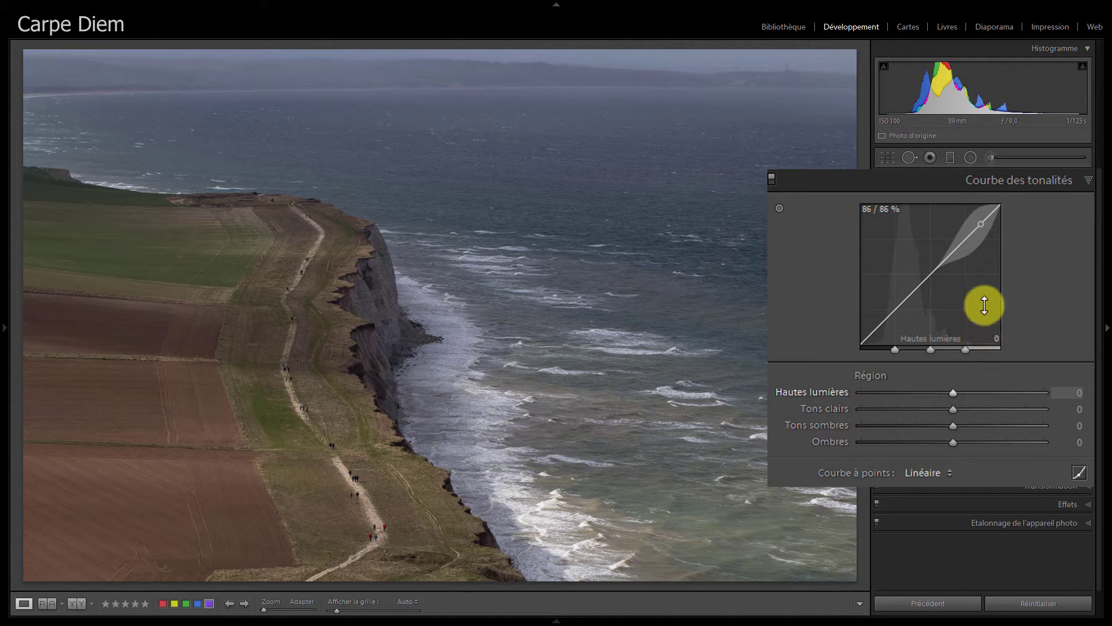
{"action": "right_click", "coordinate": [985, 303]}
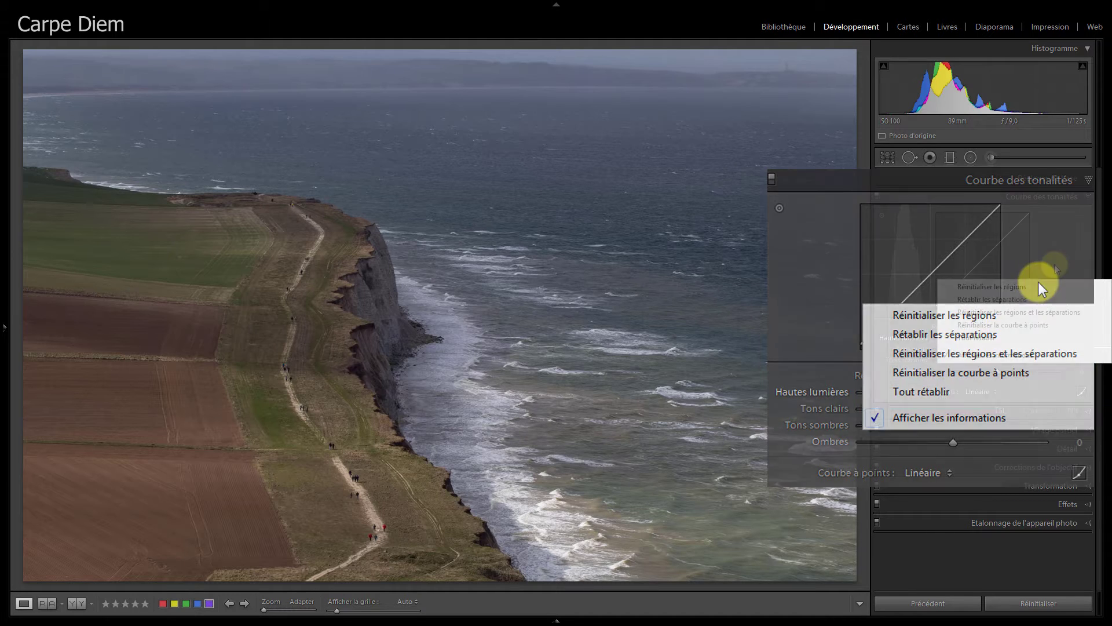
{"action": "left_click", "coordinate": [1038, 281]}
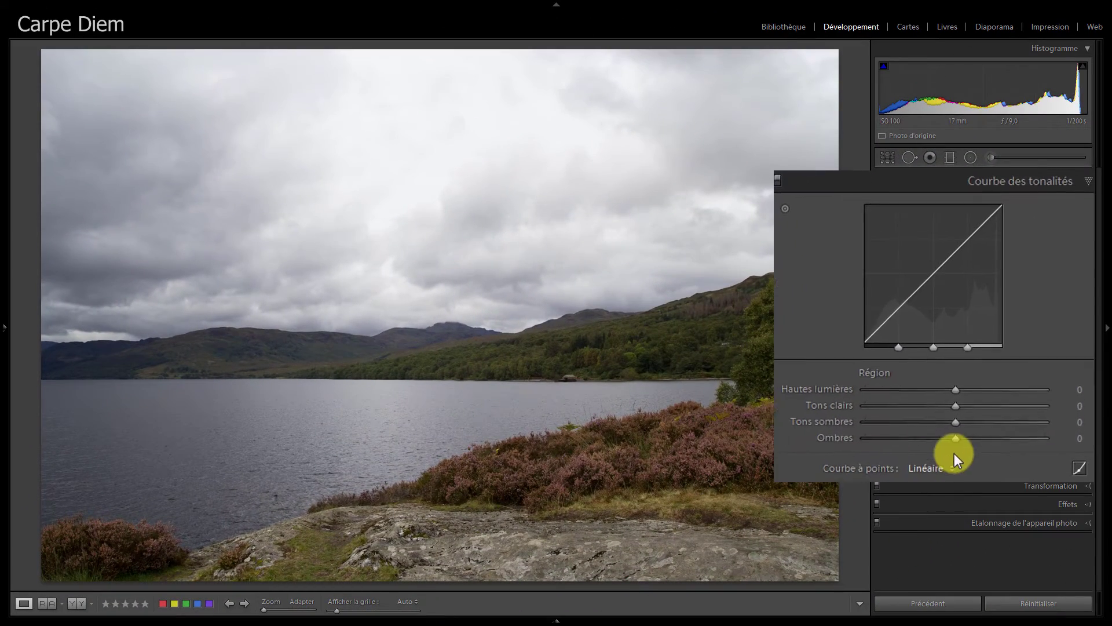
Step: Try Tons sombres at +51 on the lake photo, then reset the photo's develop settings
{"action": "left_click_drag", "start_coordinate": [957, 427], "coordinate": [1003, 426]}
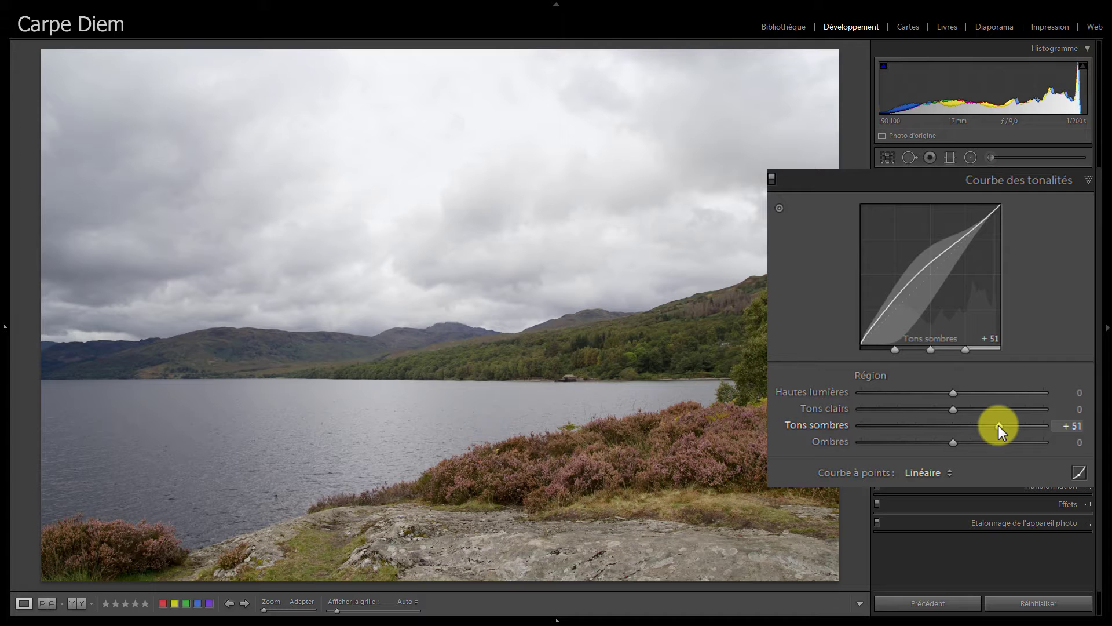
{"action": "left_click", "coordinate": [1037, 604]}
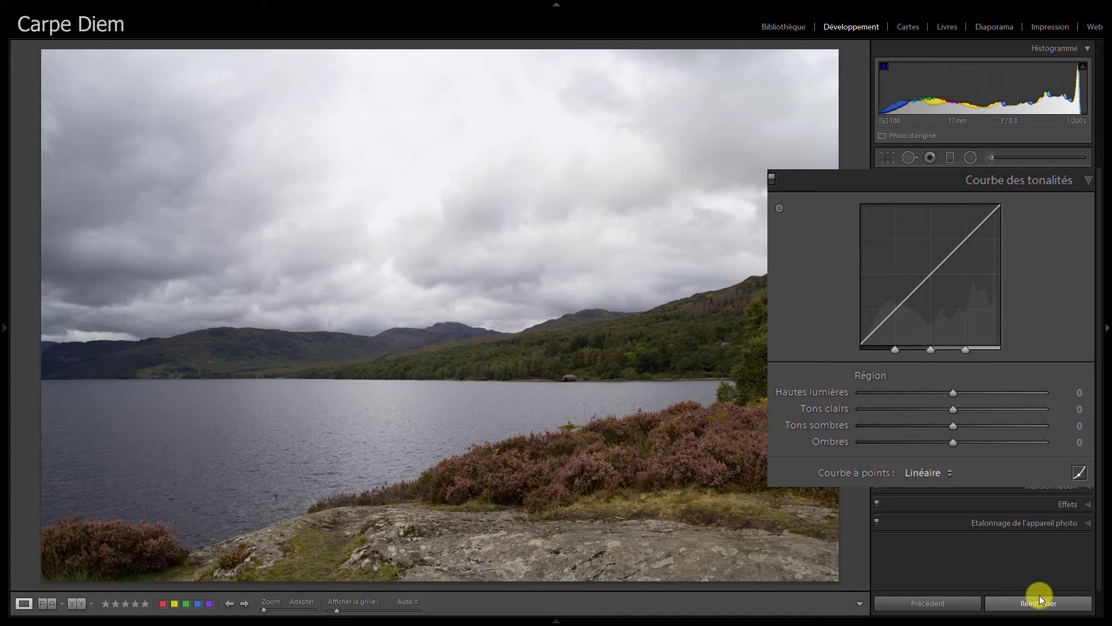
Step: Brighten the heather with the tone curve's targeted adjustment tool until Tons sombres reaches +38
{"action": "left_click", "coordinate": [779, 207]}
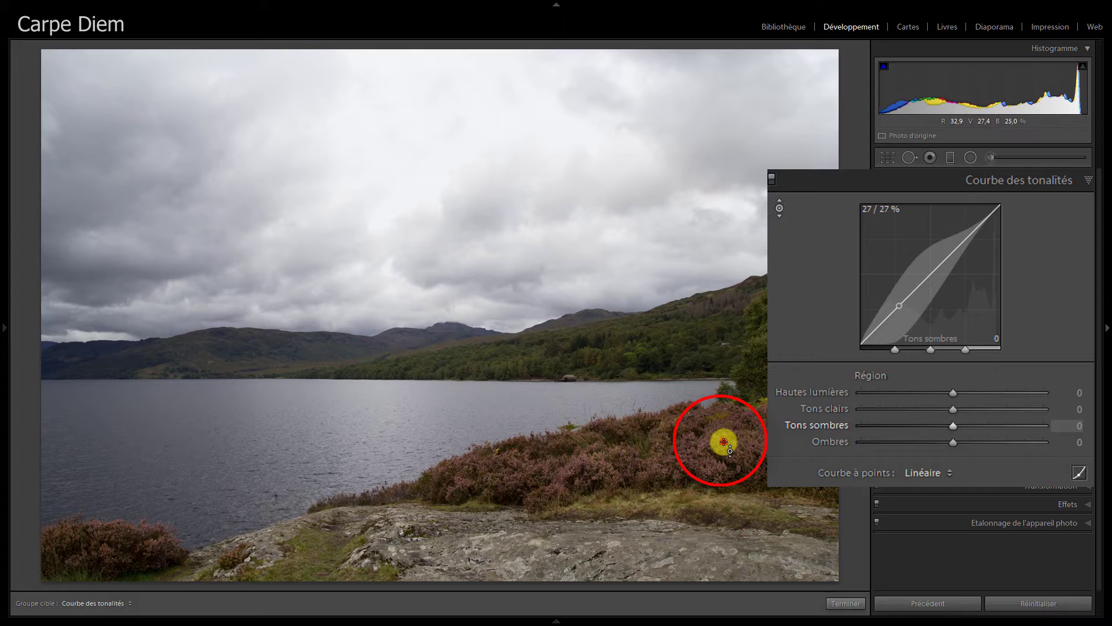
{"action": "left_click_drag", "start_coordinate": [724, 442], "coordinate": [728, 414]}
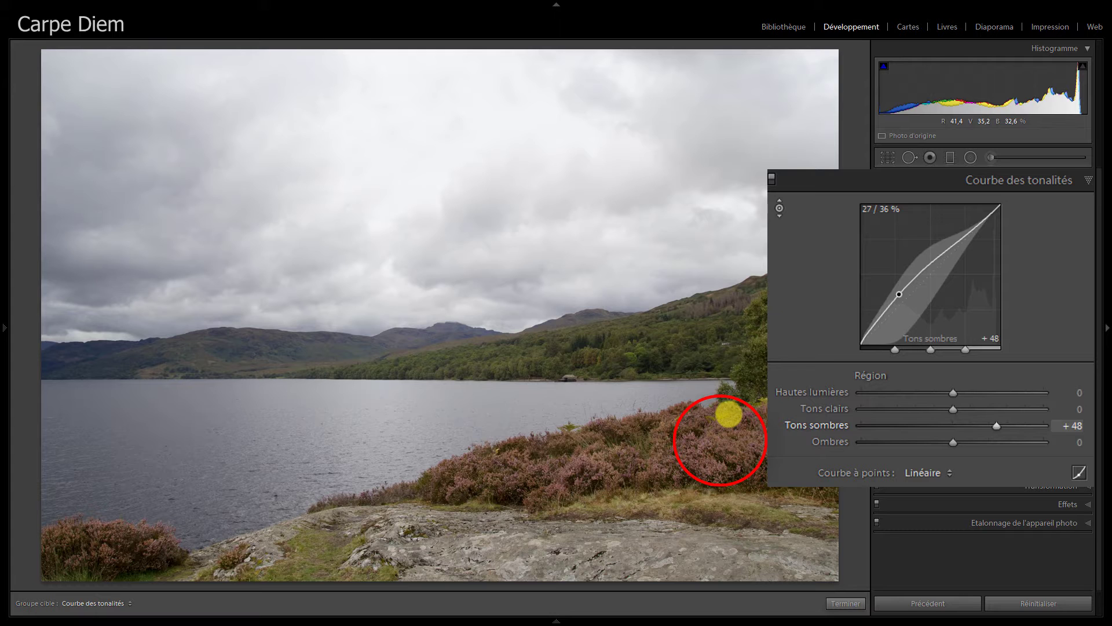
{"action": "mouse_move", "coordinate": [728, 414]}
{"action": "left_mouse_down"}
{"action": "mouse_move", "coordinate": [728, 452]}
{"action": "mouse_move", "coordinate": [740, 417]}
{"action": "left_mouse_up"}
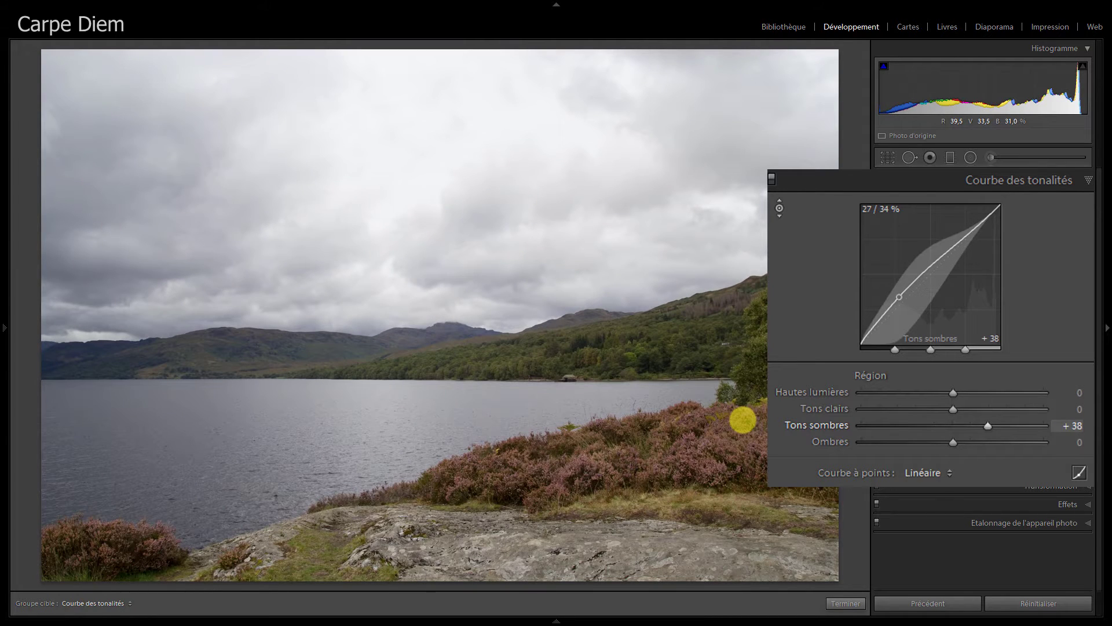
{"action": "left_click", "coordinate": [776, 215]}
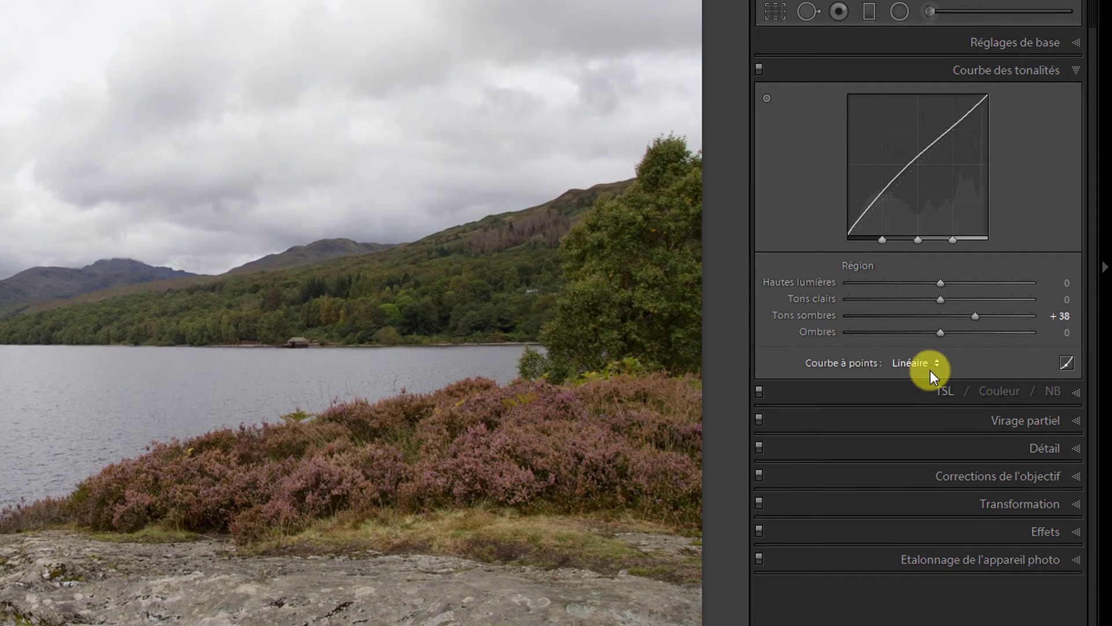
Step: Try the Contraste moyen point-curve preset on the lake photo, followed by Contraste fort
{"action": "left_click", "coordinate": [924, 371]}
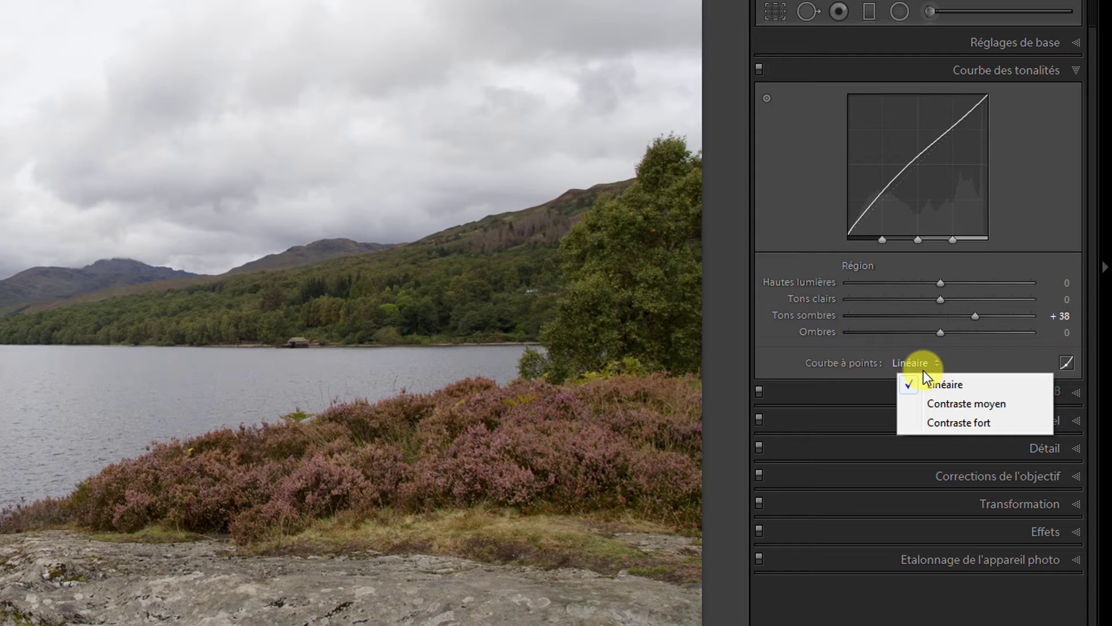
{"action": "left_click", "coordinate": [940, 407]}
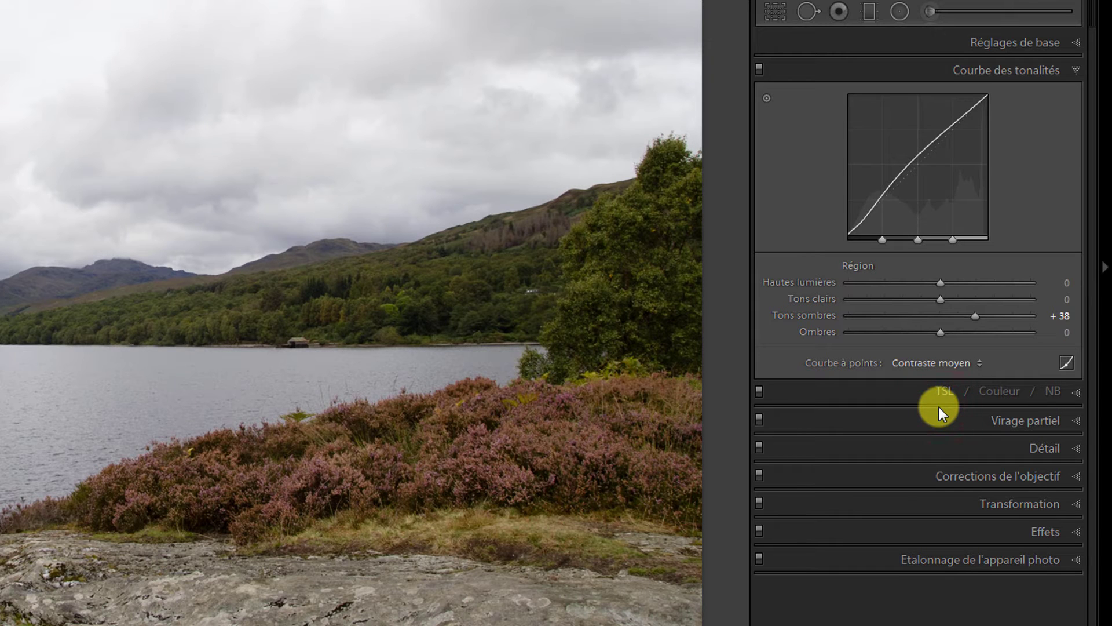
{"action": "left_click", "coordinate": [950, 371]}
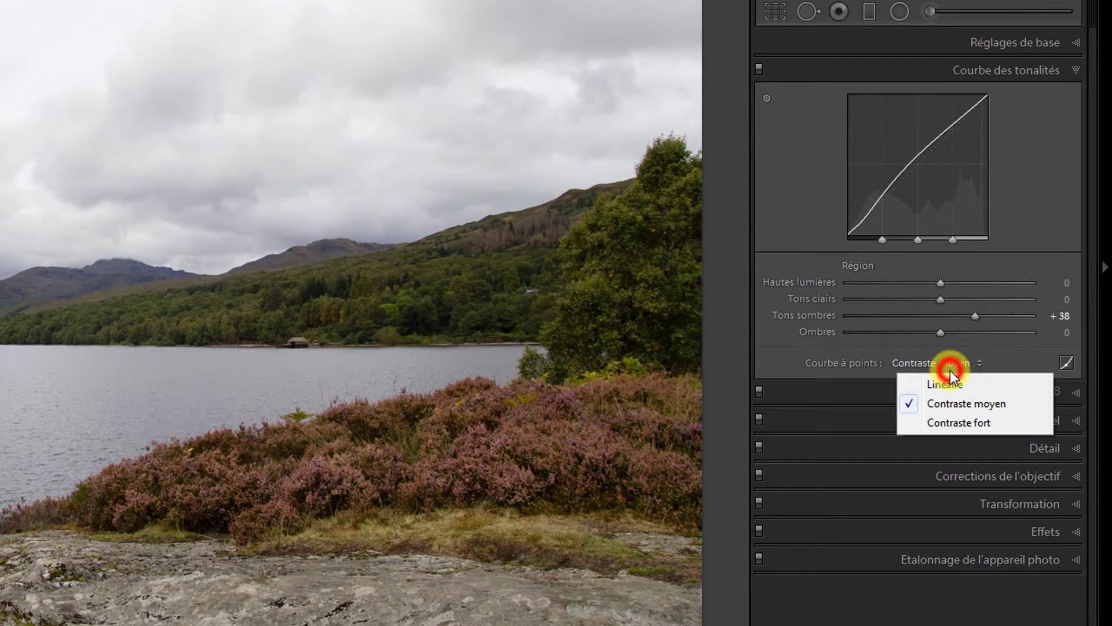
{"action": "left_click", "coordinate": [954, 427]}
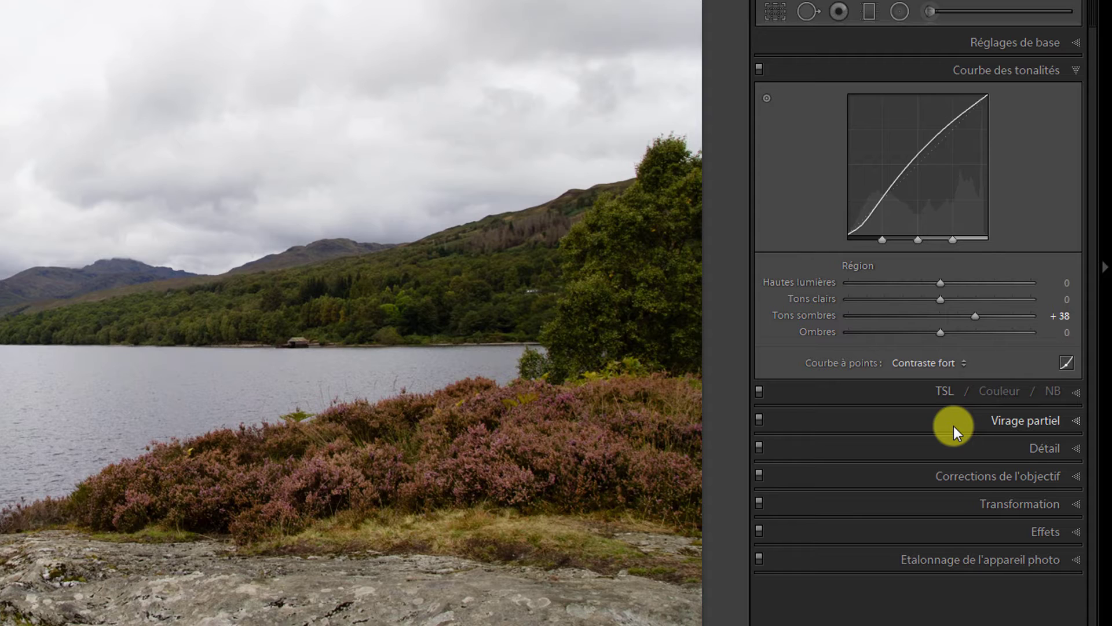
Step: Reset the point curve while keeping the region adjustments
{"action": "left_click", "coordinate": [948, 198]}
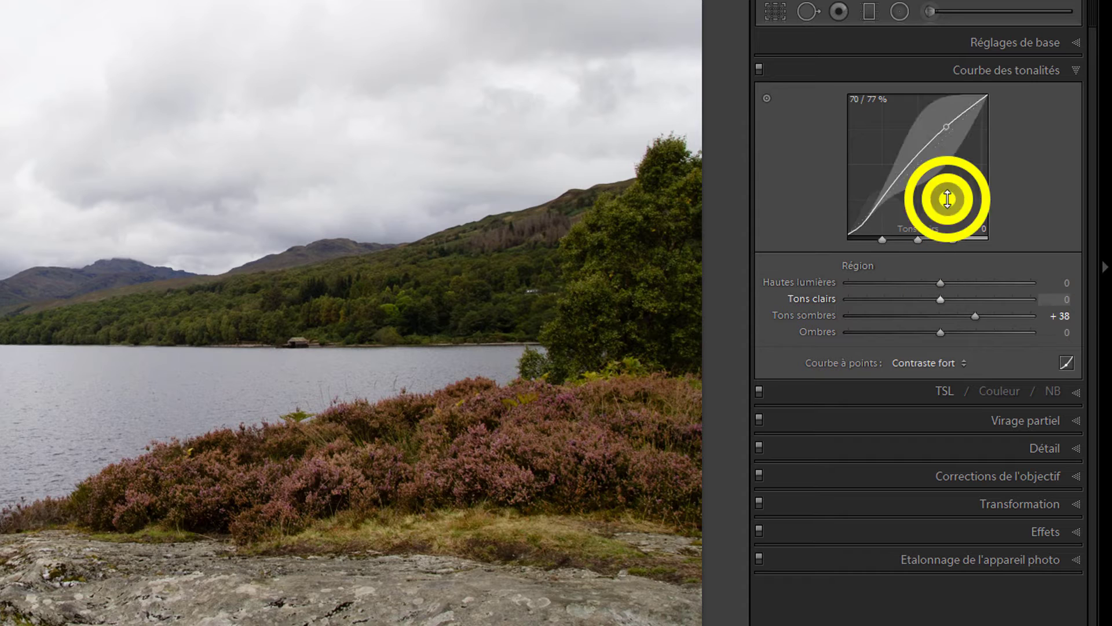
{"action": "right_click", "coordinate": [948, 199]}
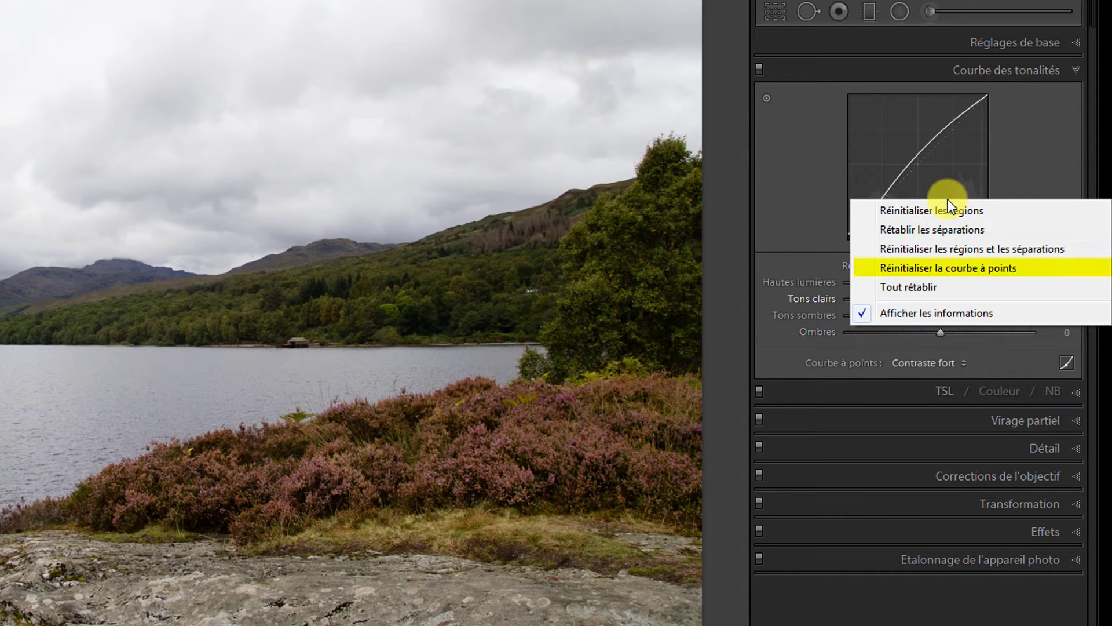
{"action": "left_click", "coordinate": [941, 268]}
Step: Apply the Contraste fort point-curve preset again, then restore the curve to Linéaire
{"action": "left_click", "coordinate": [908, 363]}
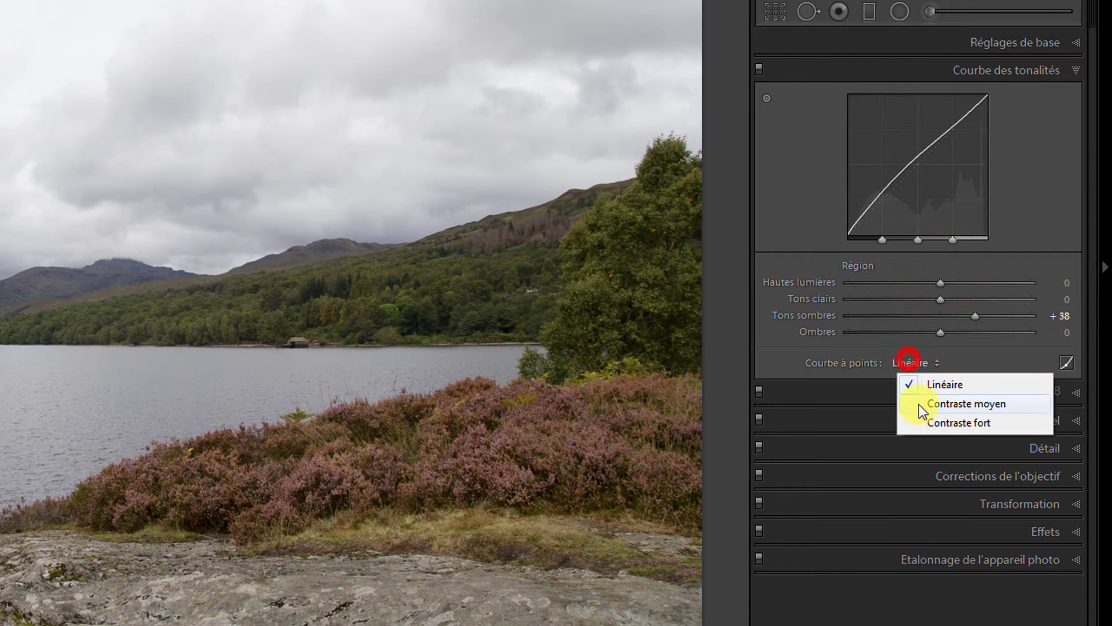
{"action": "left_click", "coordinate": [934, 422]}
{"action": "left_click", "coordinate": [929, 357]}
{"action": "left_click", "coordinate": [931, 385]}
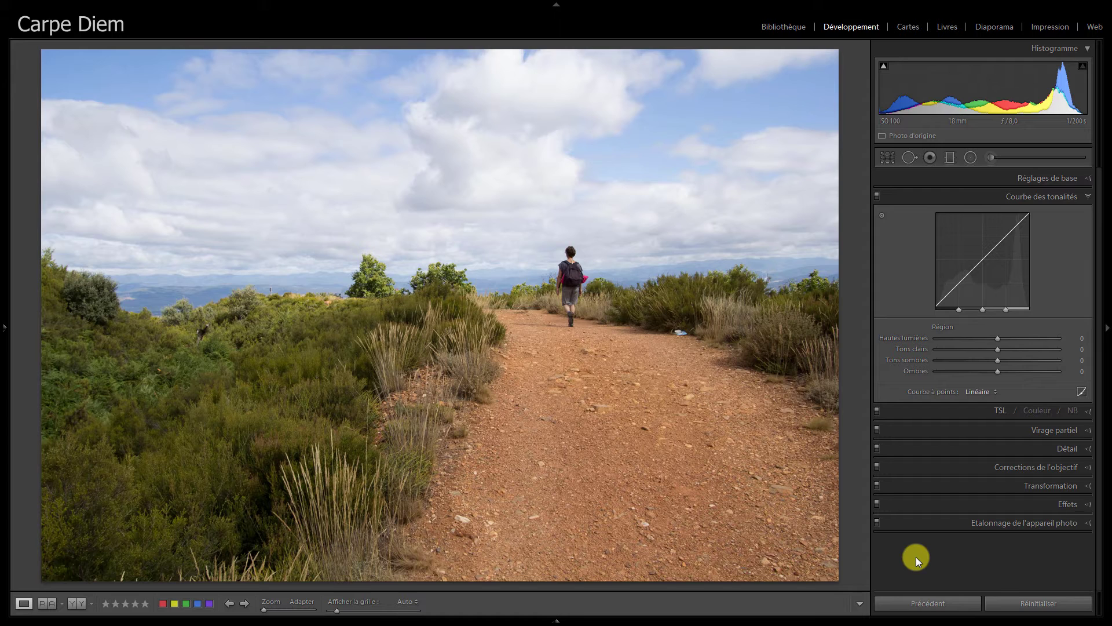
Step: Switch the tone curve from region adjustments to point curve editing
{"action": "left_click", "coordinate": [1083, 395]}
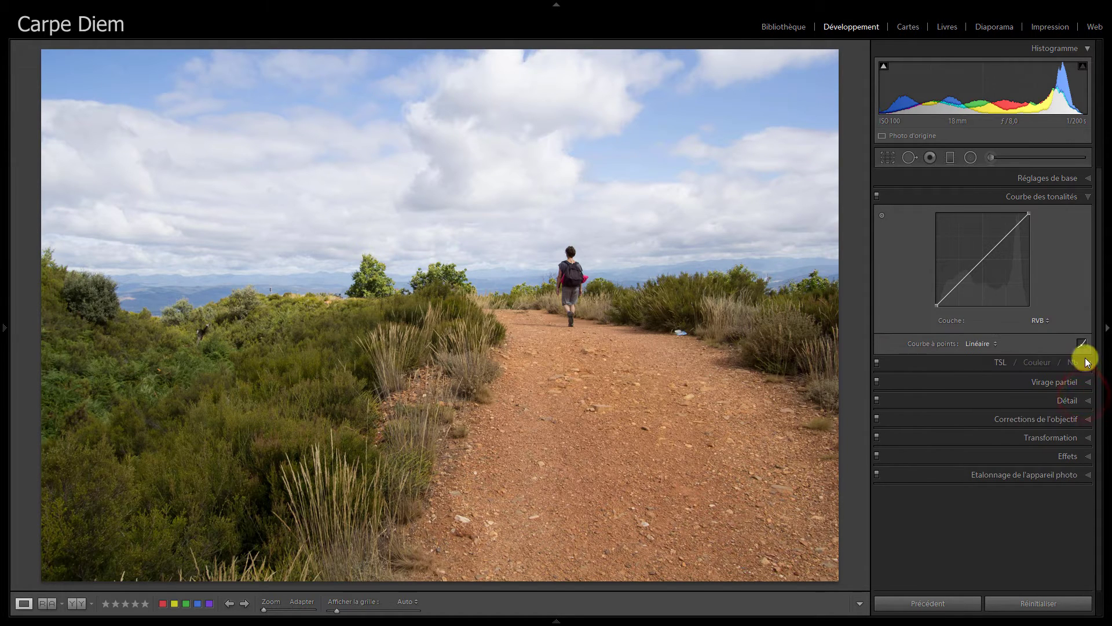
{"action": "left_click", "coordinate": [1085, 343]}
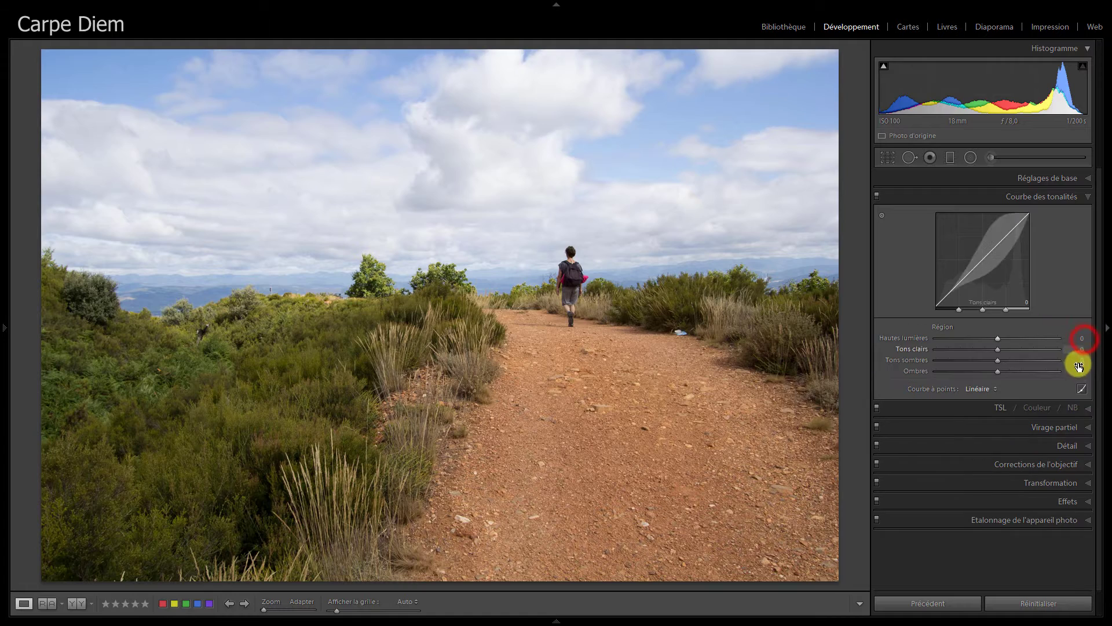
{"action": "left_click", "coordinate": [1085, 395]}
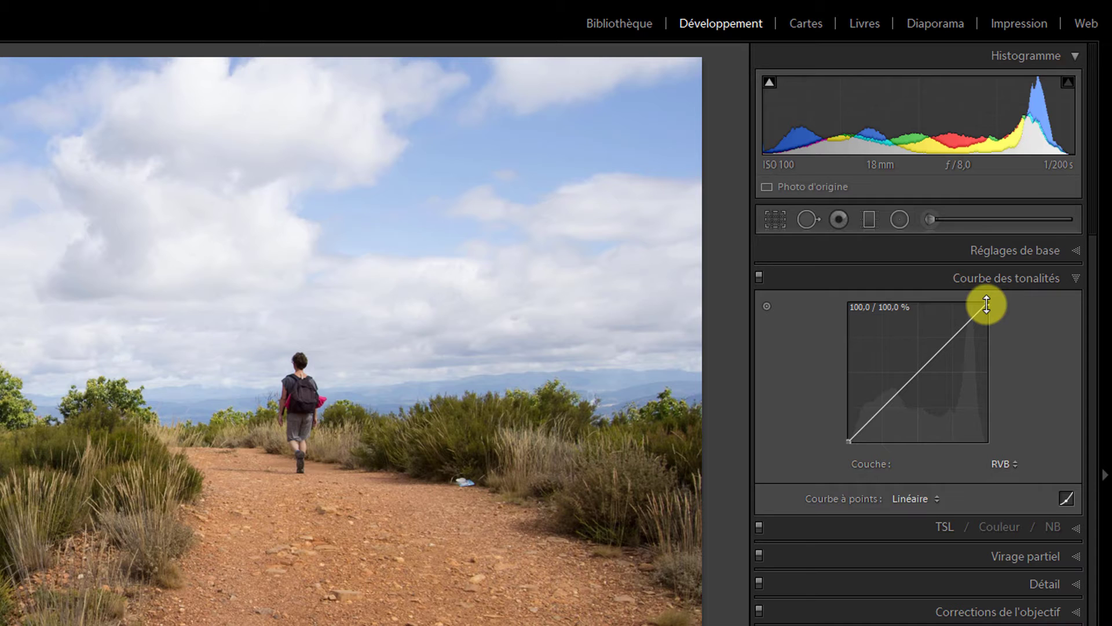
Step: Shift the point curve's black point horizontally to 50,2 / 0,0 %, and flatten the curve again
{"action": "left_click", "coordinate": [849, 442]}
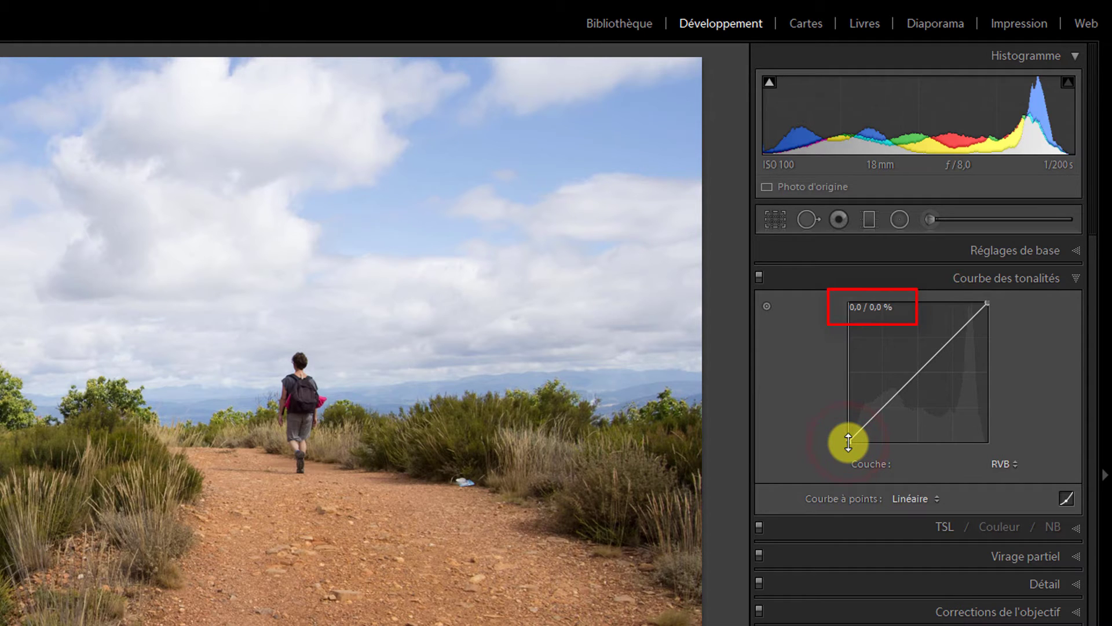
{"action": "left_click_drag", "start_coordinate": [848, 442], "coordinate": [919, 469]}
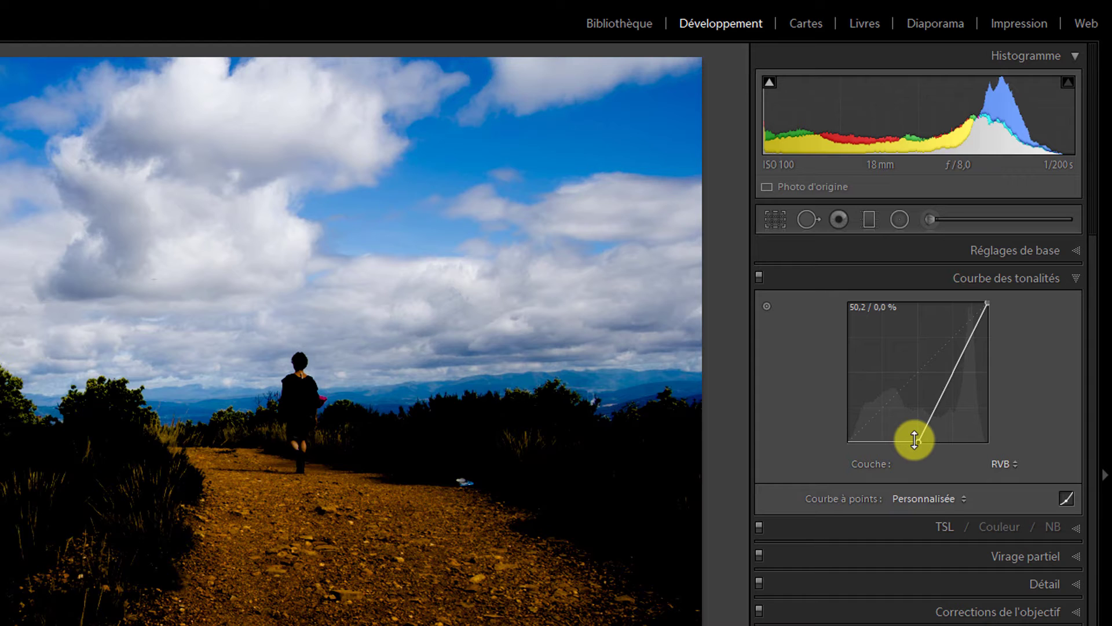
{"action": "right_click", "coordinate": [902, 403]}
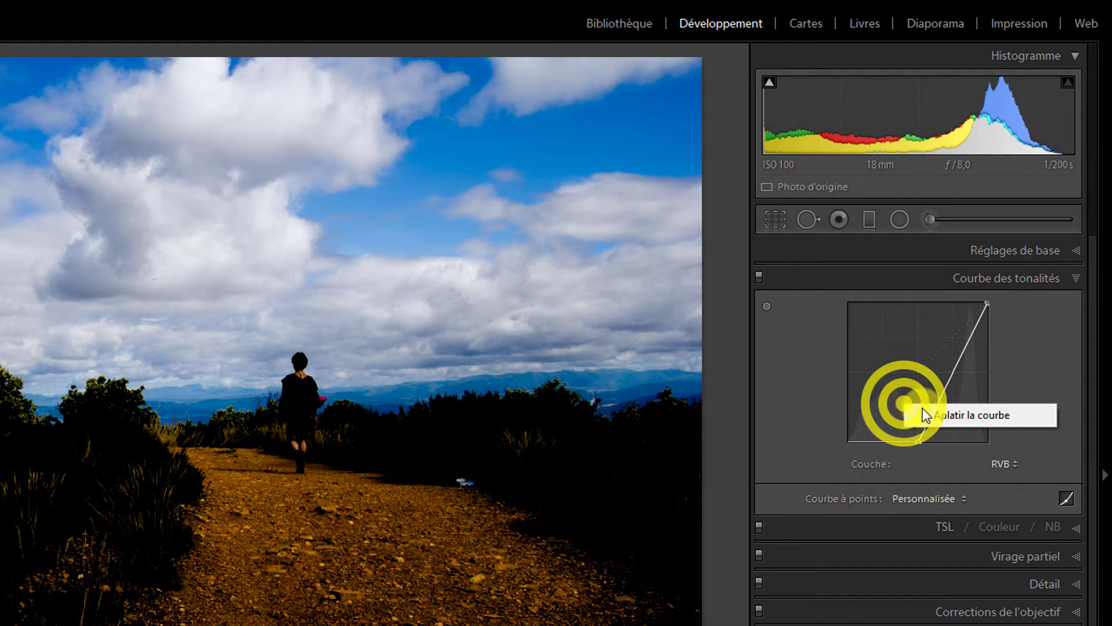
{"action": "left_click", "coordinate": [950, 412]}
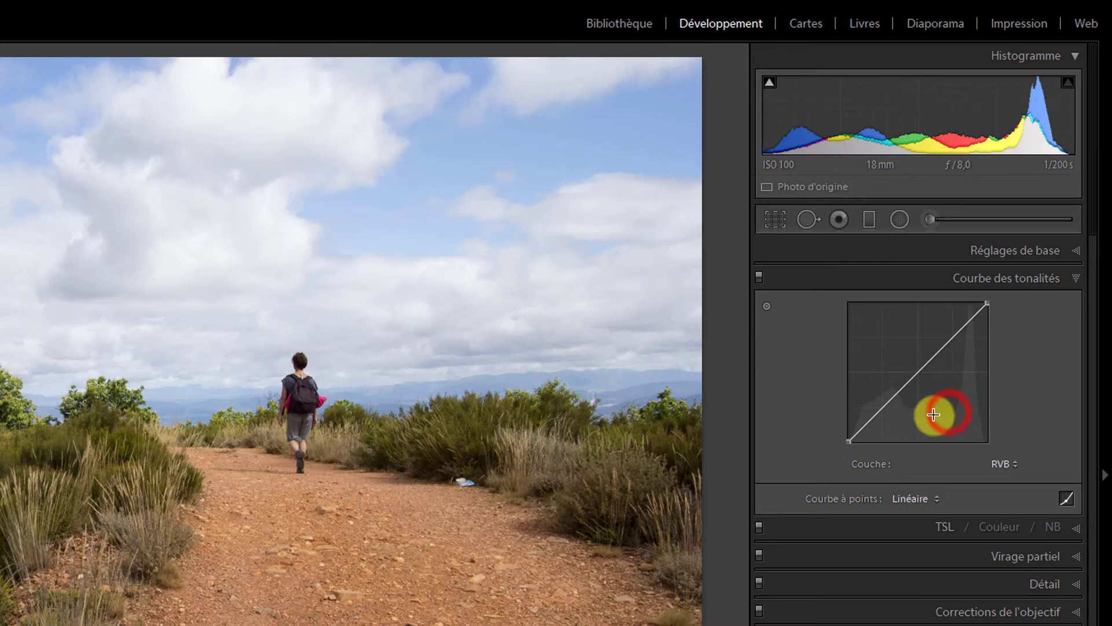
Step: Move the black point past the middle of the baseline and on to its far end, and flatten the curve
{"action": "left_click", "coordinate": [847, 444]}
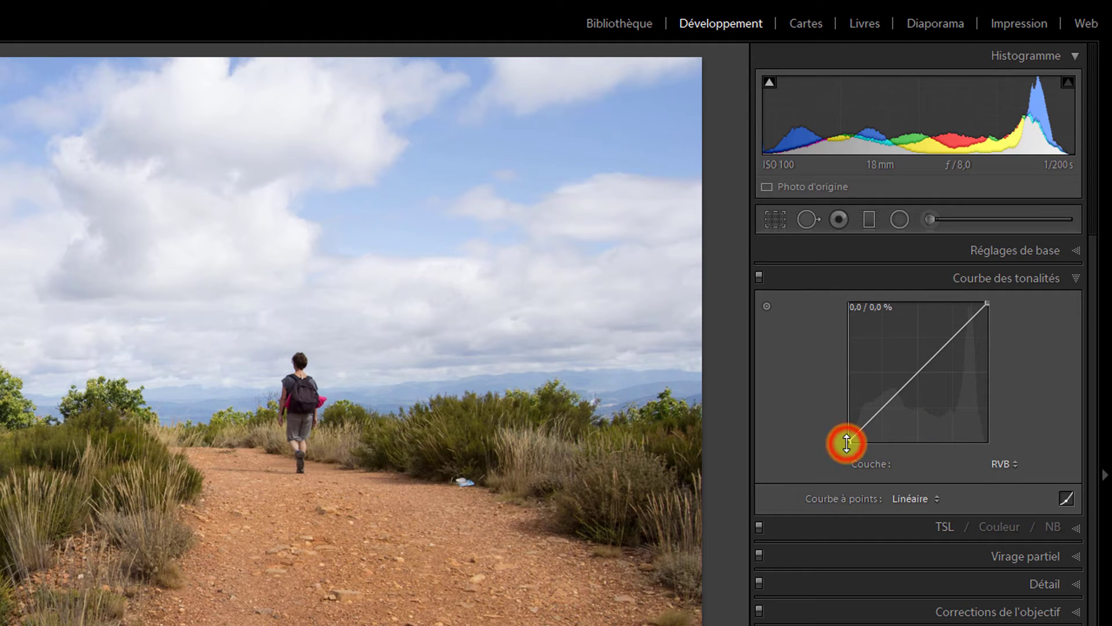
{"action": "left_click_drag", "start_coordinate": [847, 444], "coordinate": [924, 455]}
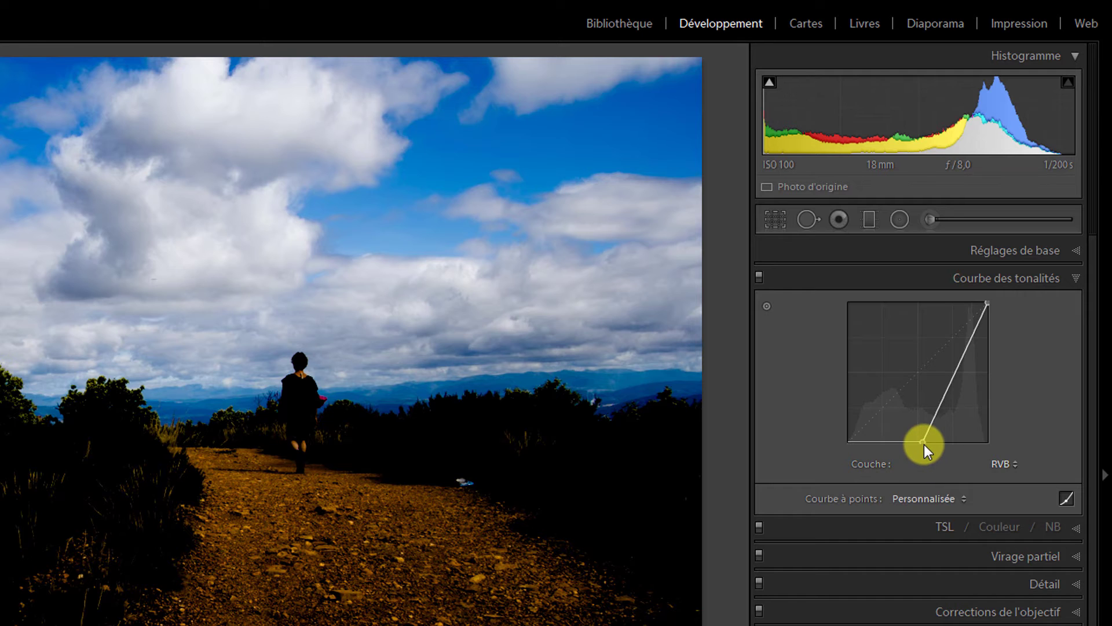
{"action": "left_click_drag", "start_coordinate": [924, 442], "coordinate": [983, 444]}
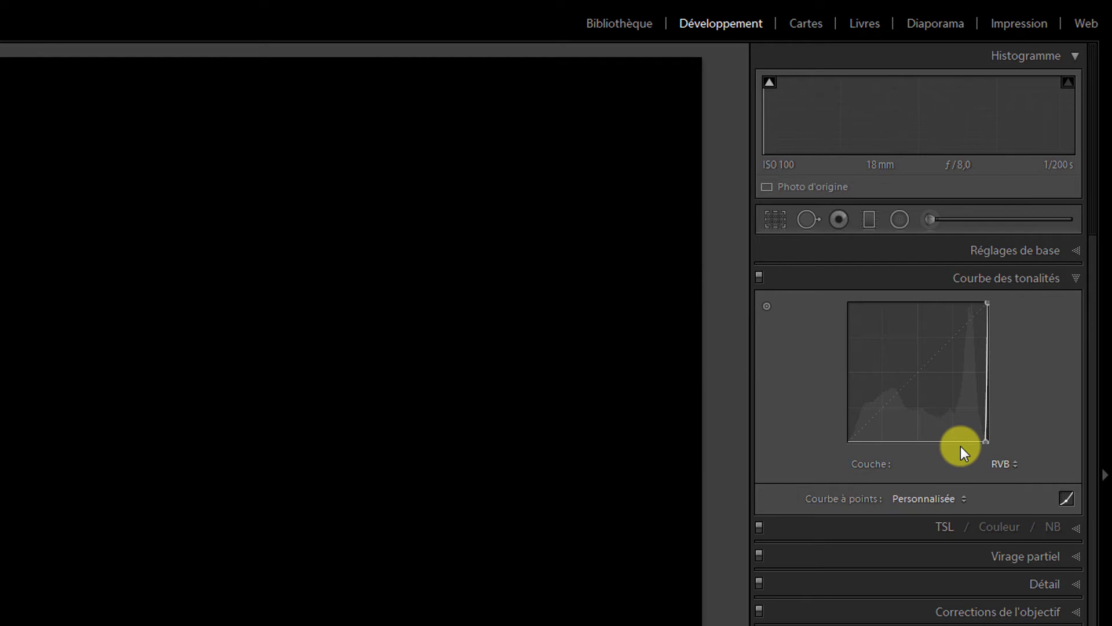
{"action": "right_click", "coordinate": [938, 384]}
{"action": "left_click", "coordinate": [965, 396]}
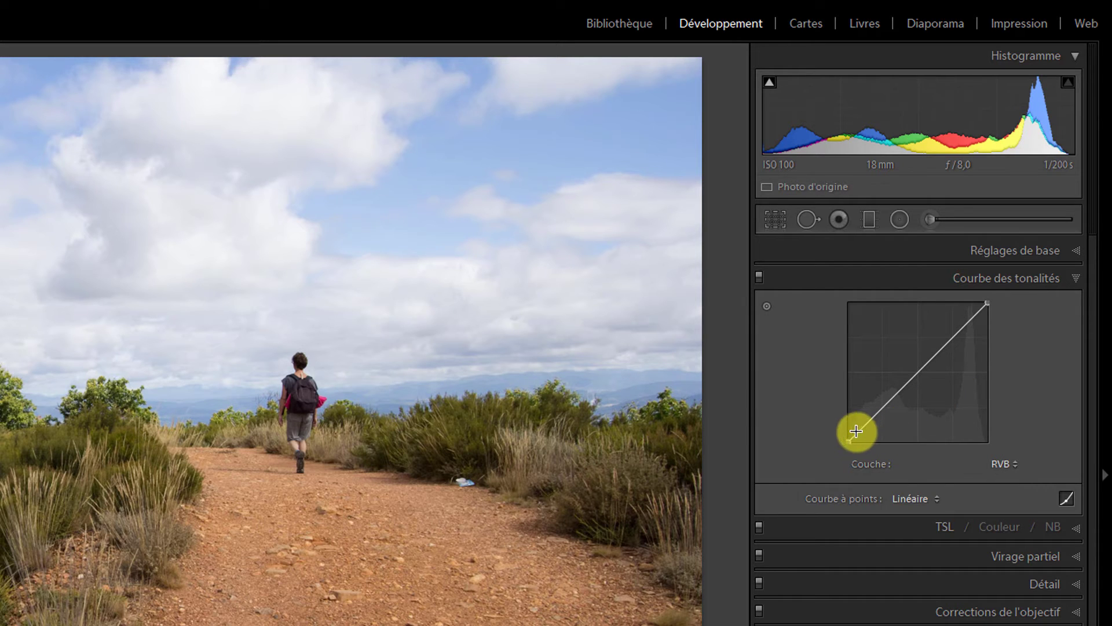
Step: Raise the black point vertically to 0,0 / 52,2 % to fade the dark tones, and flatten the curve
{"action": "mouse_move", "coordinate": [850, 441]}
{"action": "left_click_drag", "start_coordinate": [850, 441], "coordinate": [805, 370]}
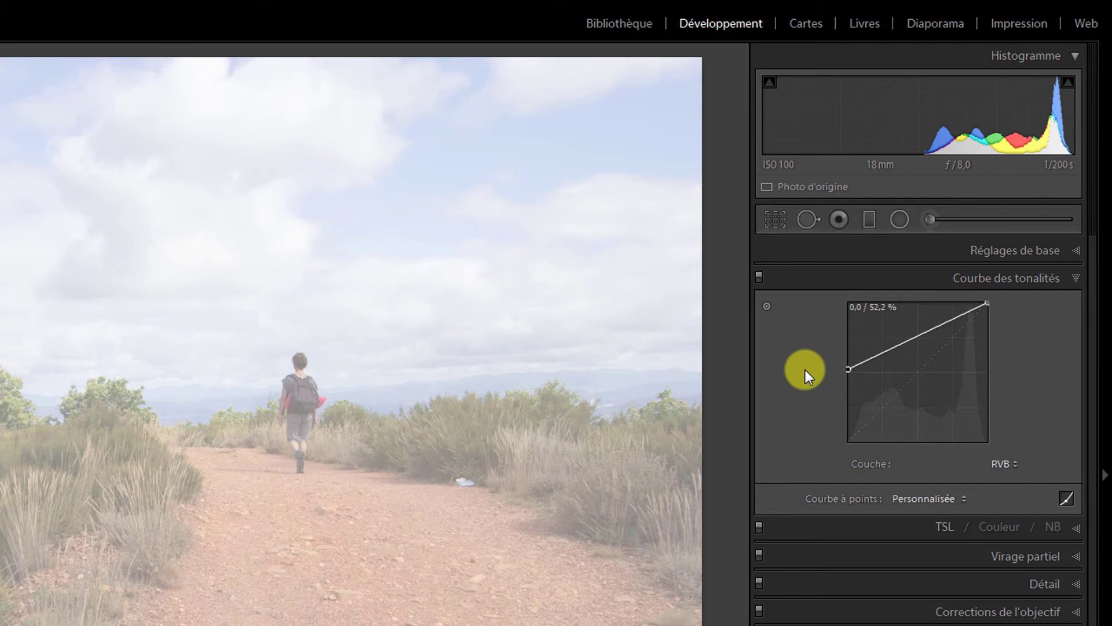
{"action": "right_click", "coordinate": [880, 393]}
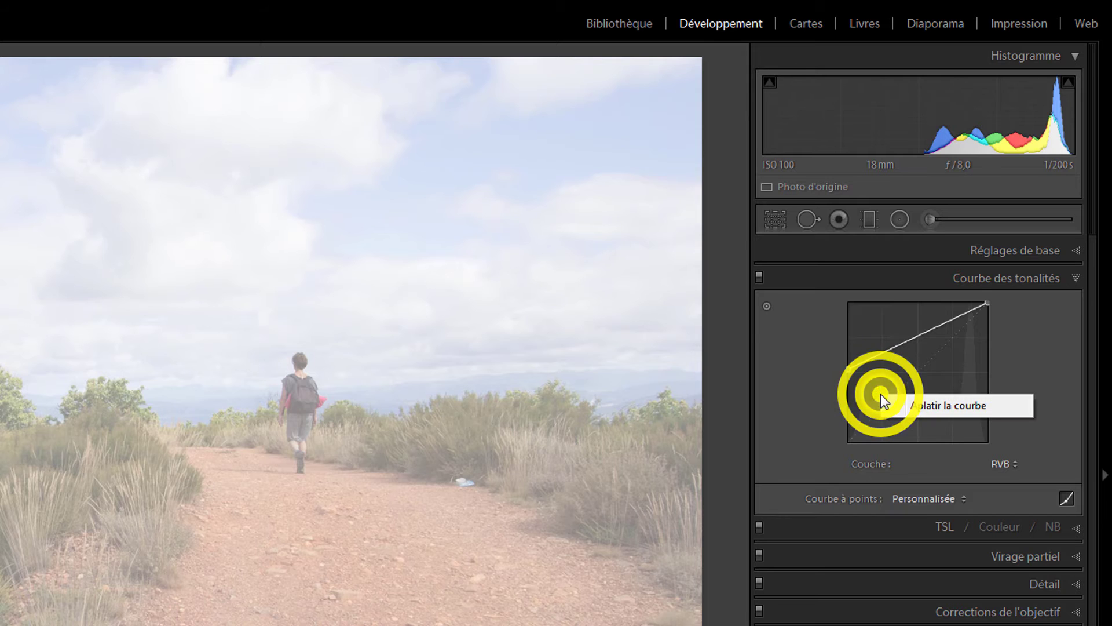
{"action": "left_click", "coordinate": [902, 405]}
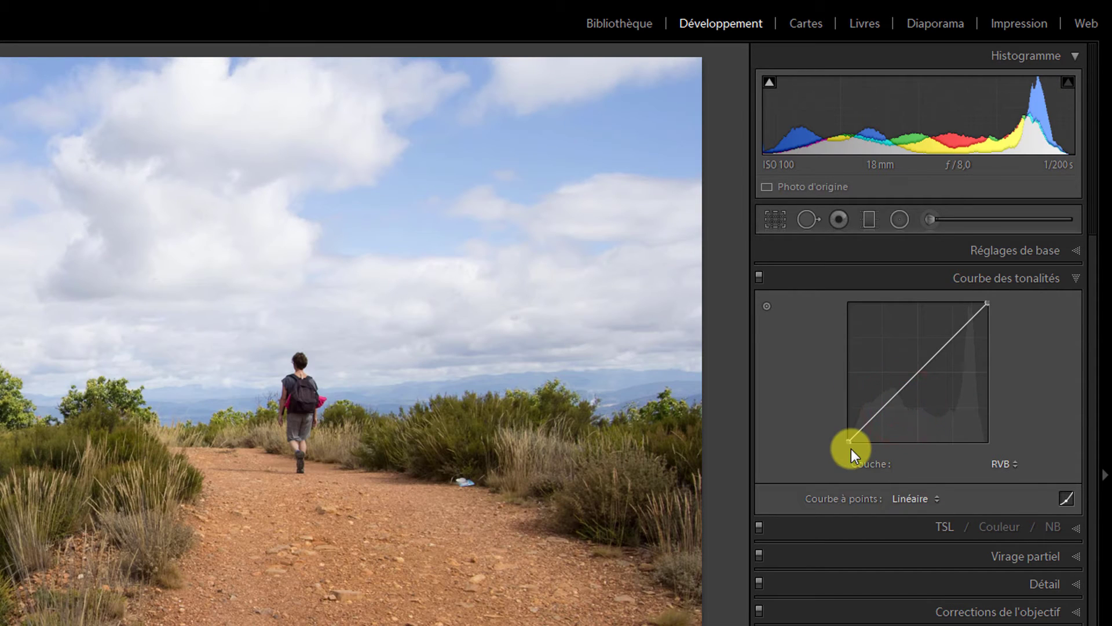
Step: Raise the black point to 48,6 % output and on to 100,0 %, and flatten the curve
{"action": "left_click", "coordinate": [845, 440]}
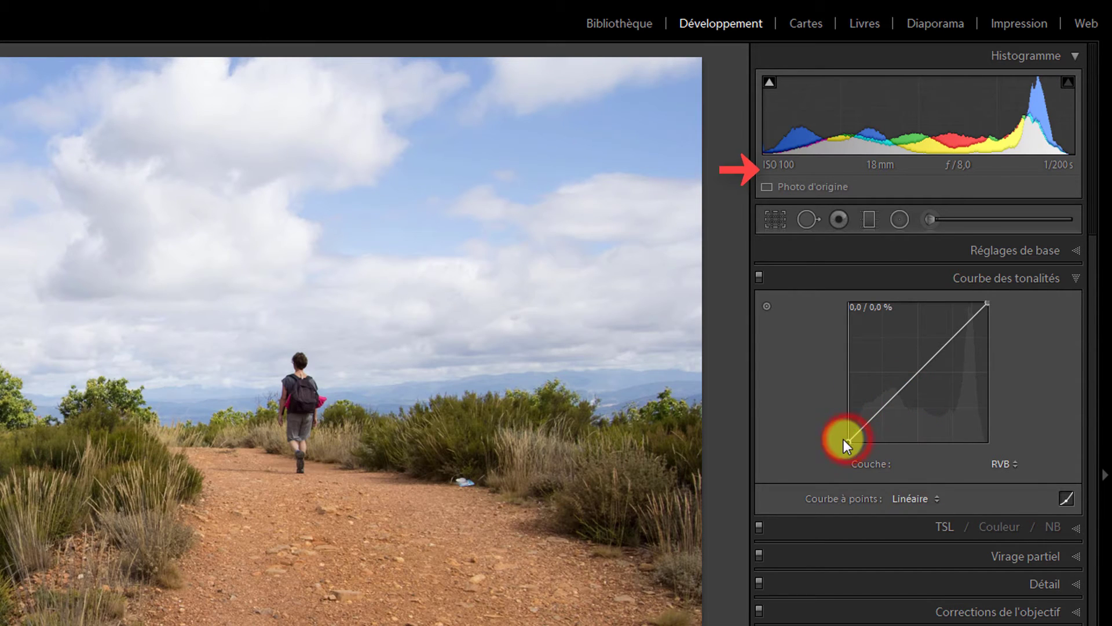
{"action": "left_click_drag", "start_coordinate": [844, 439], "coordinate": [806, 374]}
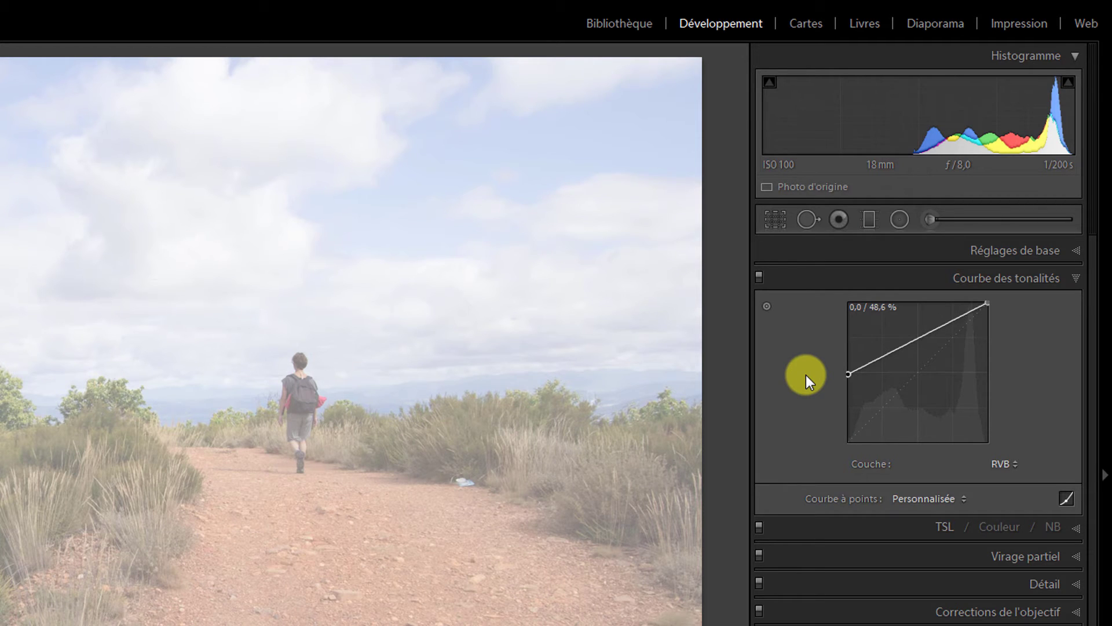
{"action": "left_click", "coordinate": [846, 374]}
{"action": "left_click_drag", "start_coordinate": [830, 360], "coordinate": [802, 288]}
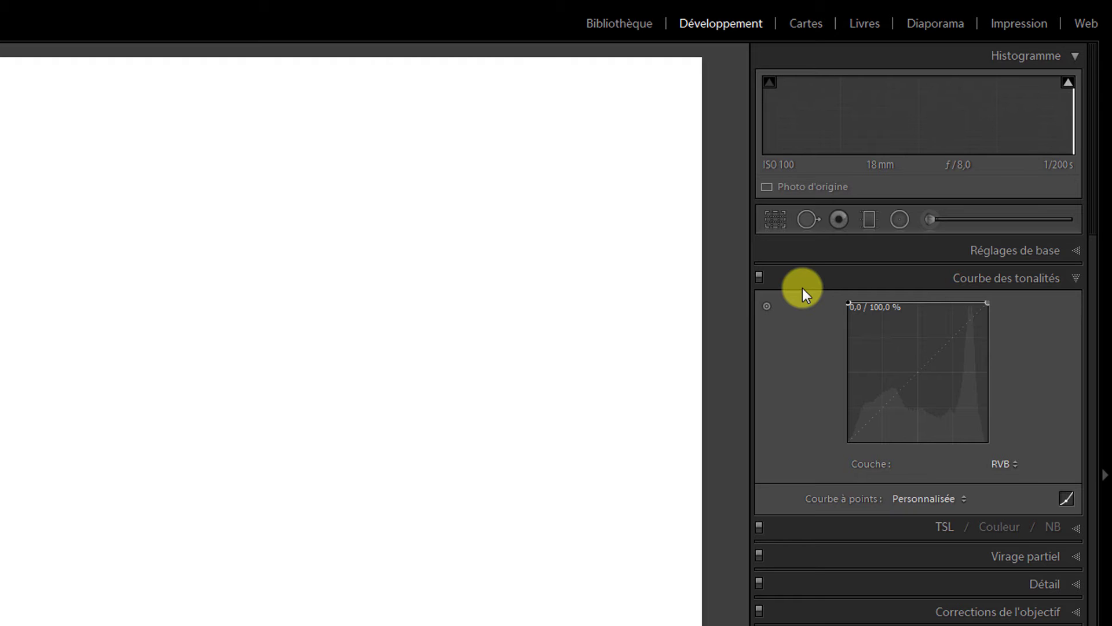
{"action": "right_click", "coordinate": [895, 371]}
{"action": "left_click", "coordinate": [930, 381]}
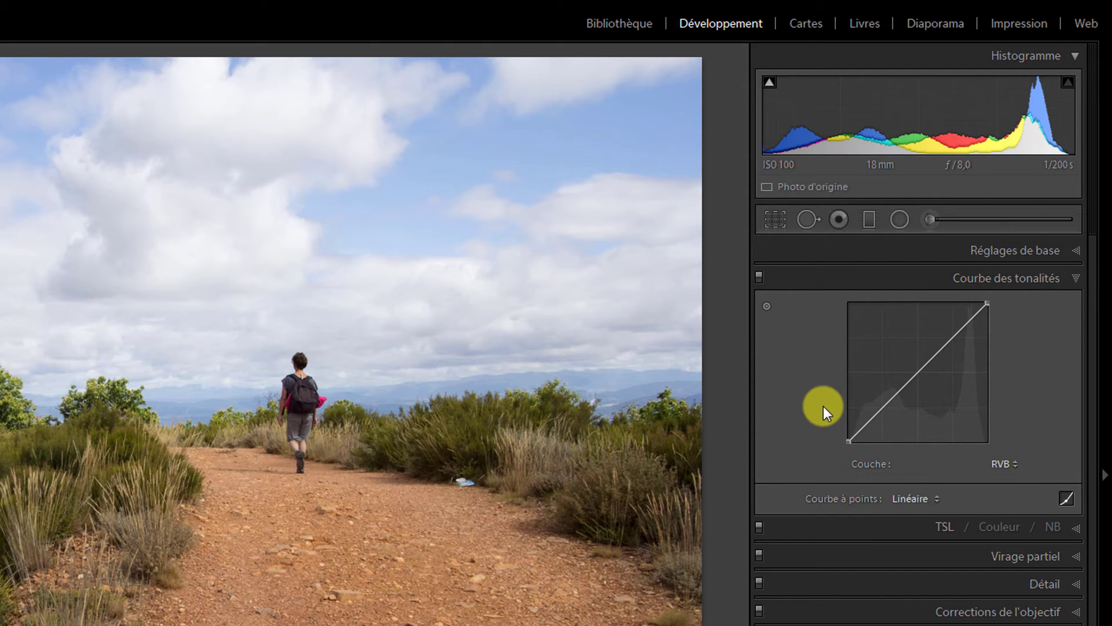
Step: Add a midtone control point, lower it to 51,4 / 24,3 %, and flatten the curve
{"action": "left_click", "coordinate": [920, 372]}
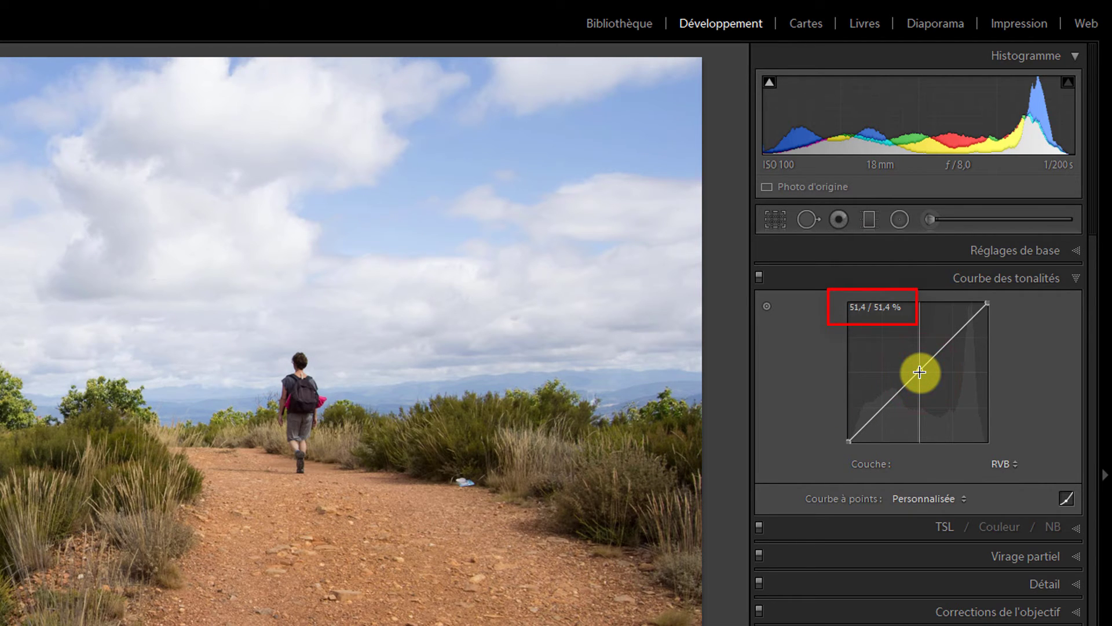
{"action": "left_click_drag", "start_coordinate": [920, 372], "coordinate": [922, 415]}
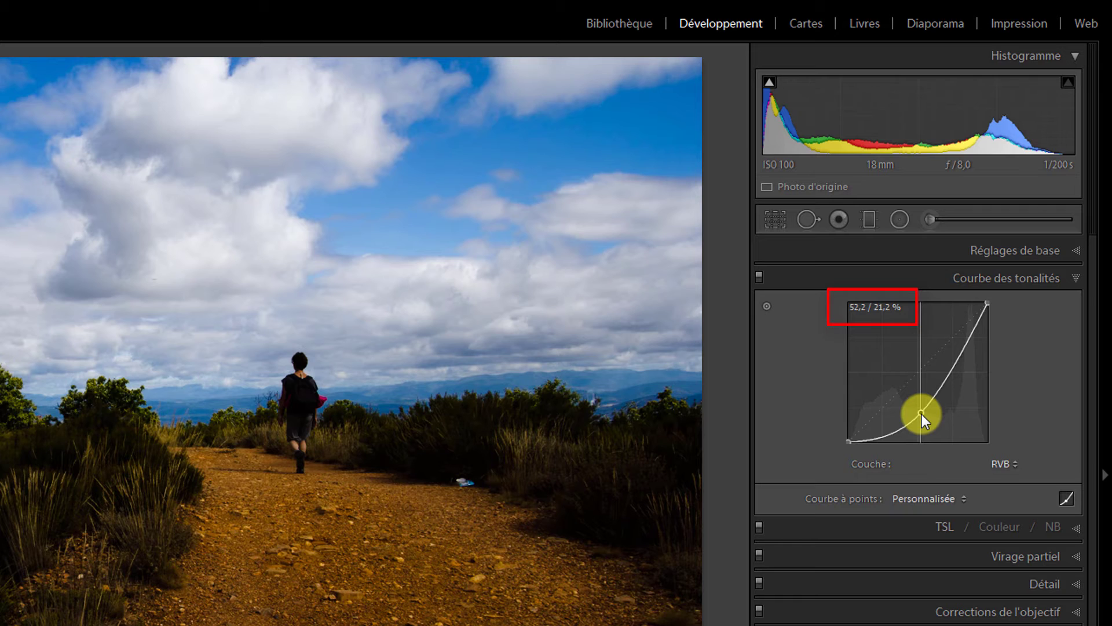
{"action": "left_click_drag", "start_coordinate": [922, 415], "coordinate": [920, 409]}
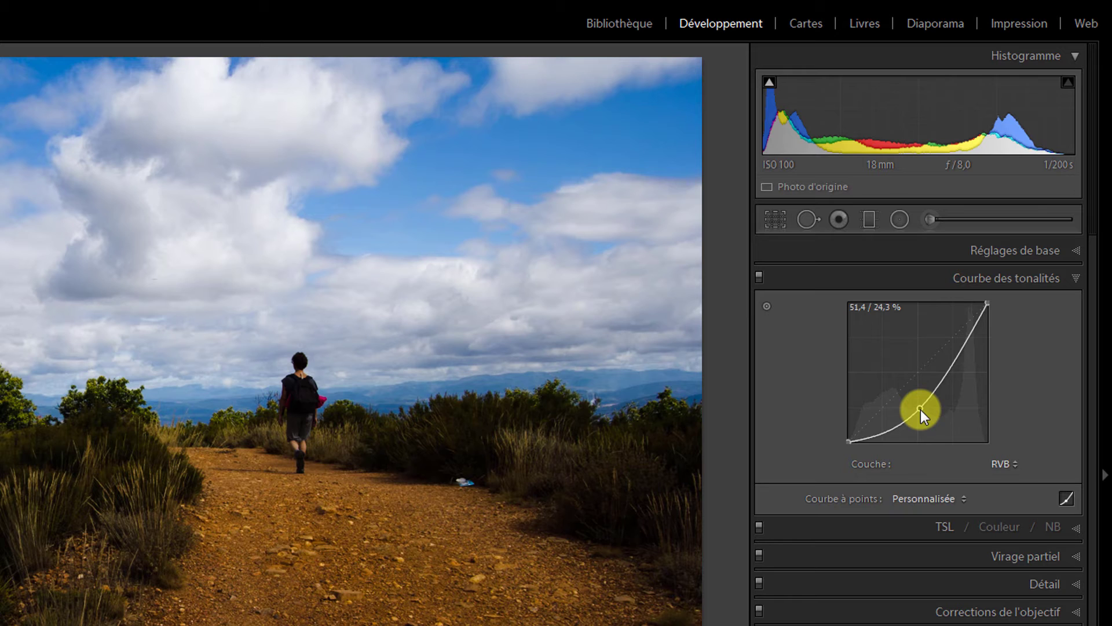
{"action": "right_click", "coordinate": [920, 409]}
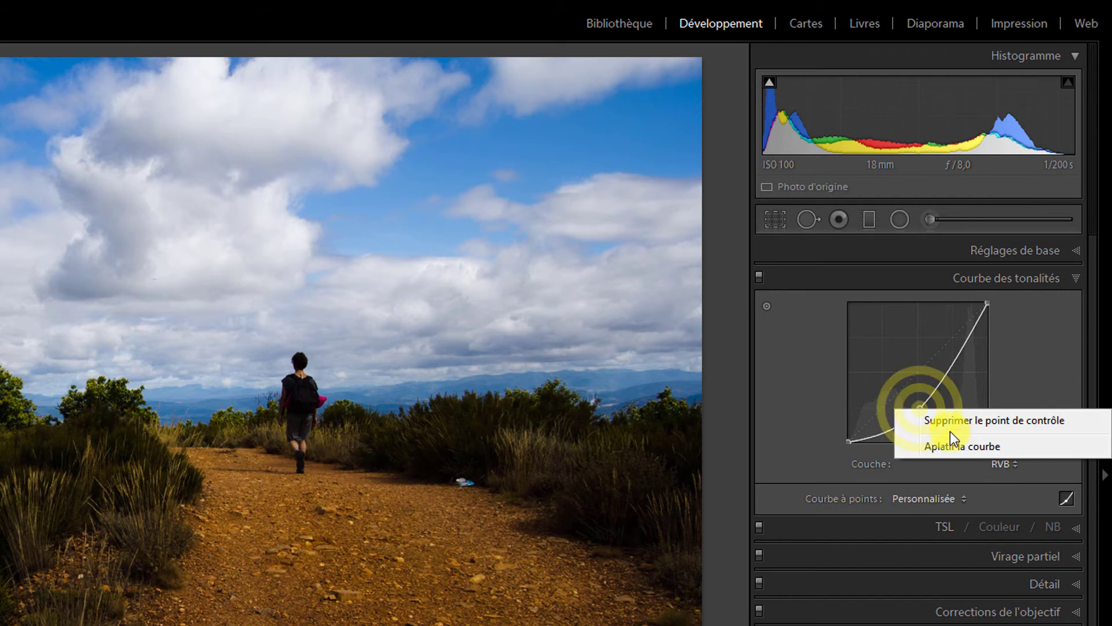
{"action": "left_click", "coordinate": [954, 446]}
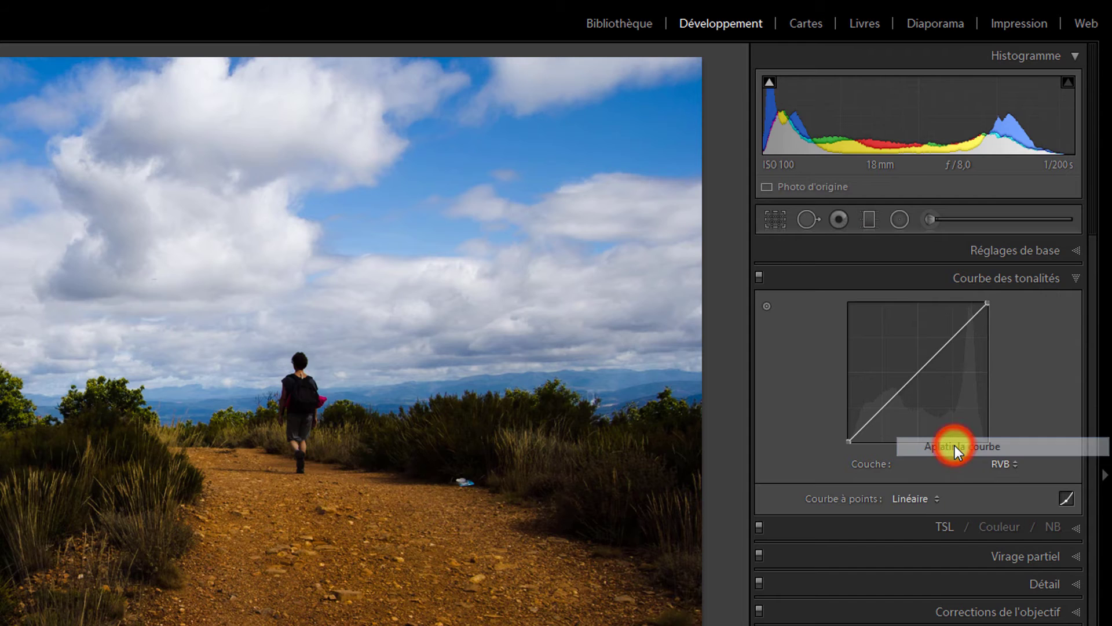
Step: Add a midtone control point, lower it to 50,2 / 24,3 %, and slide it down into the shadows
{"action": "left_click", "coordinate": [920, 377]}
{"action": "left_click_drag", "start_coordinate": [920, 378], "coordinate": [919, 409]}
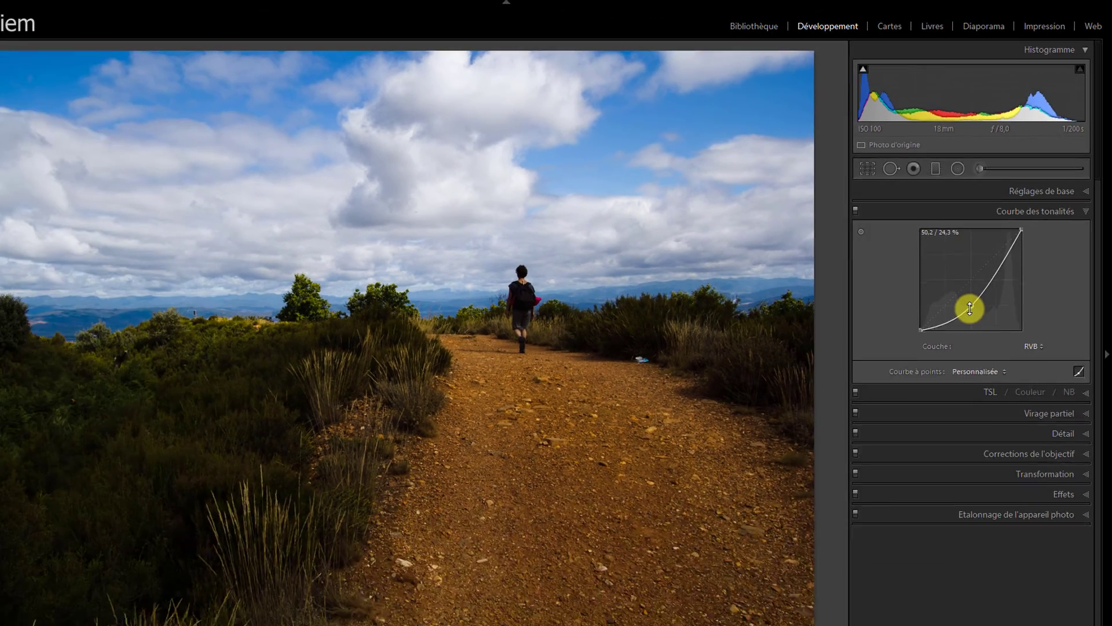
{"action": "left_click", "coordinate": [918, 410]}
{"action": "left_click_drag", "start_coordinate": [981, 288], "coordinate": [964, 299]}
{"action": "left_click_drag", "start_coordinate": [909, 353], "coordinate": [895, 356]}
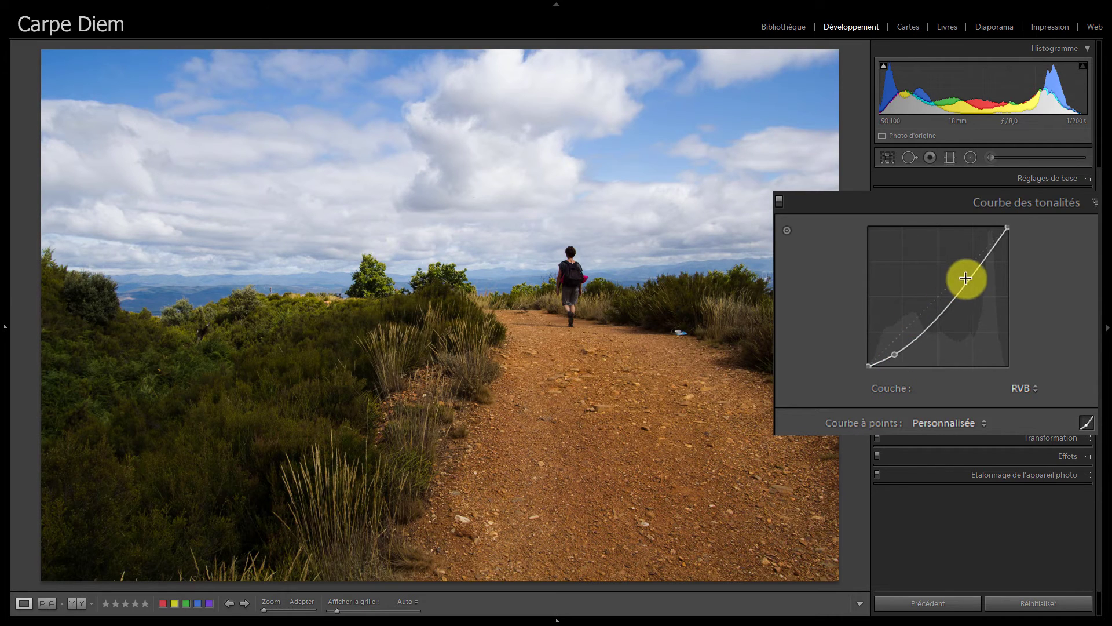
Step: Add a highlight control point at 83,1 / 87,5 %, lift the shadow point slightly, and flatten the curve
{"action": "left_click_drag", "start_coordinate": [983, 263], "coordinate": [986, 244]}
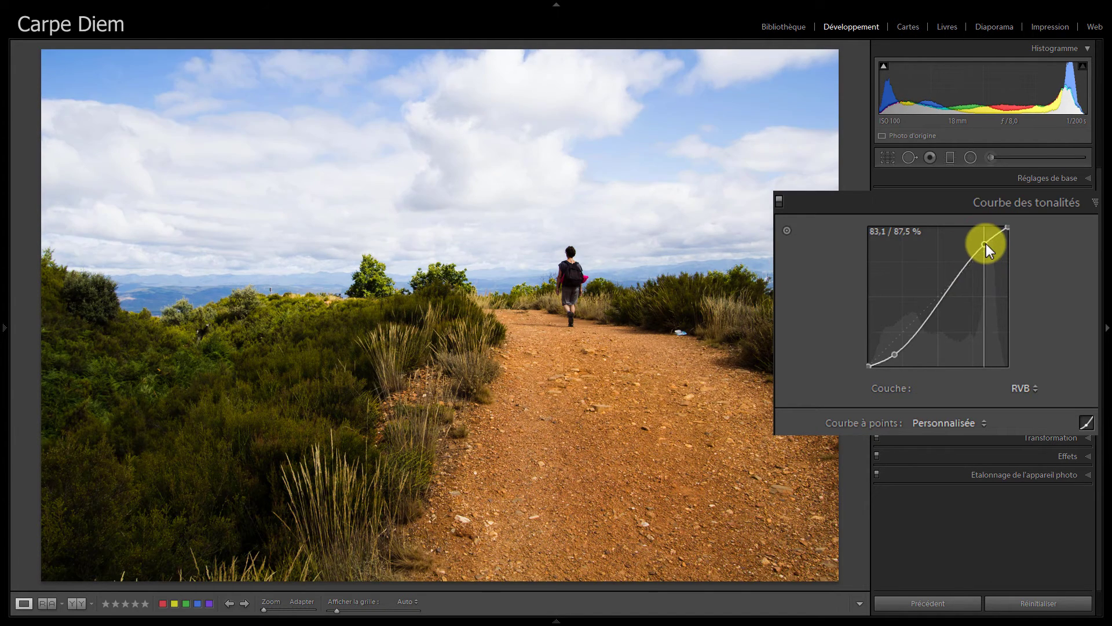
{"action": "left_click_drag", "start_coordinate": [895, 353], "coordinate": [888, 346]}
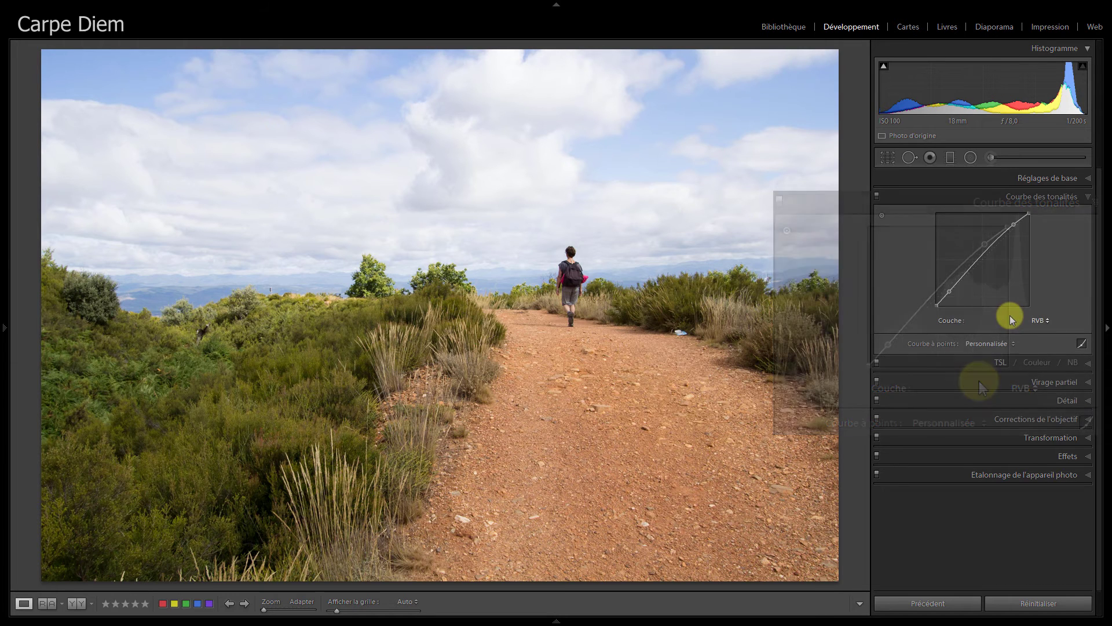
{"action": "right_click", "coordinate": [987, 273]}
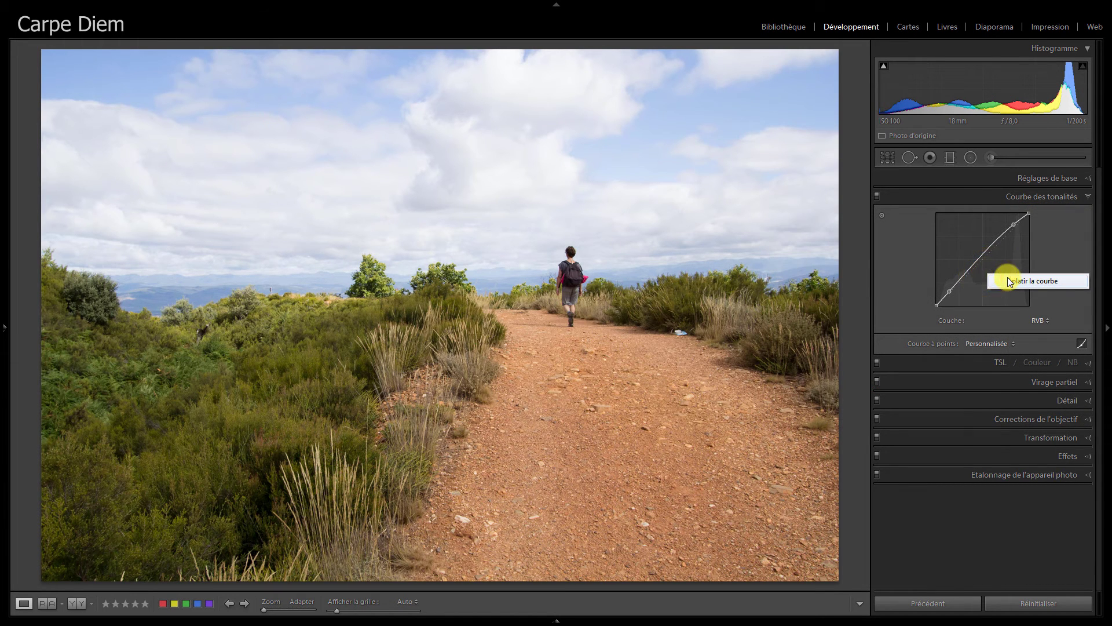
{"action": "left_click", "coordinate": [1007, 277]}
Step: Compare the Contraste moyen and Contraste fort point-curve presets on the path photo, and settle on Contraste moyen
{"action": "left_click", "coordinate": [979, 344]}
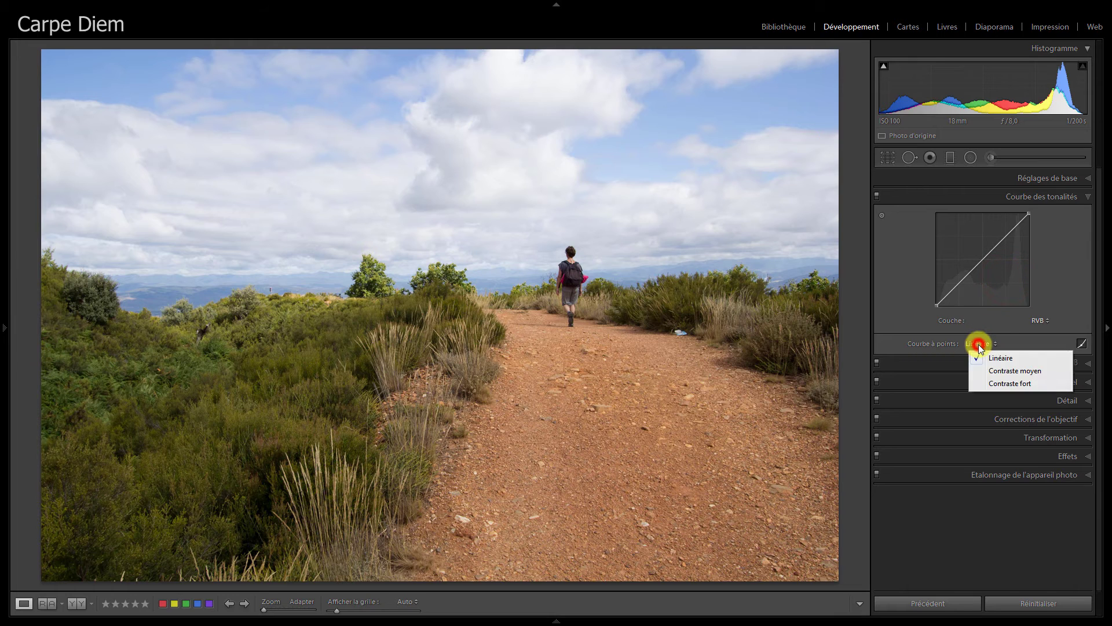
{"action": "left_click", "coordinate": [999, 370]}
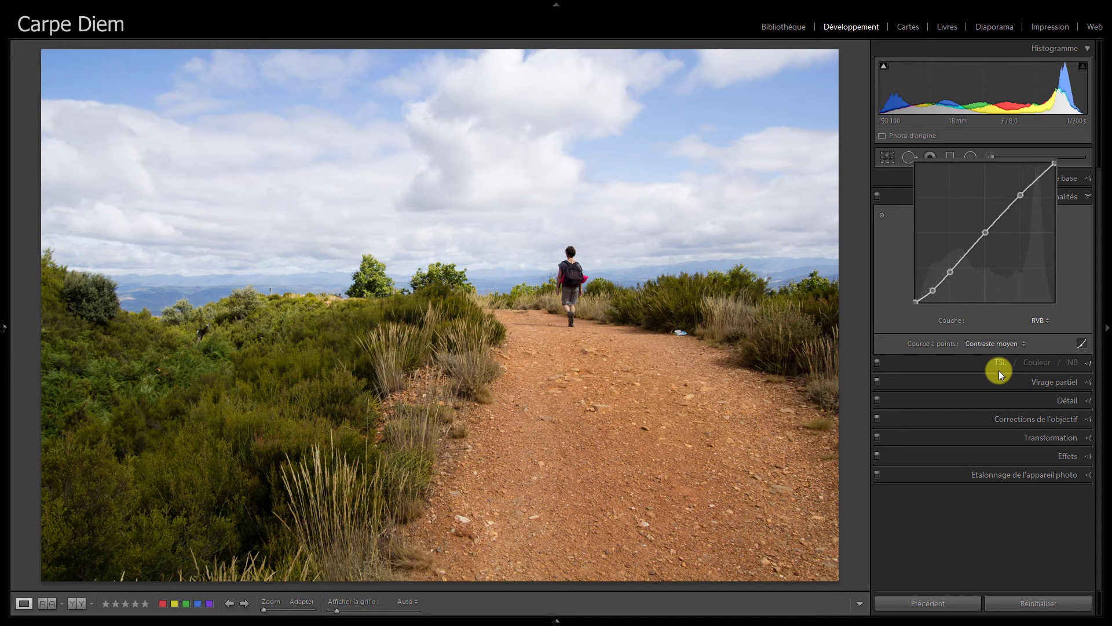
{"action": "left_click", "coordinate": [1006, 344]}
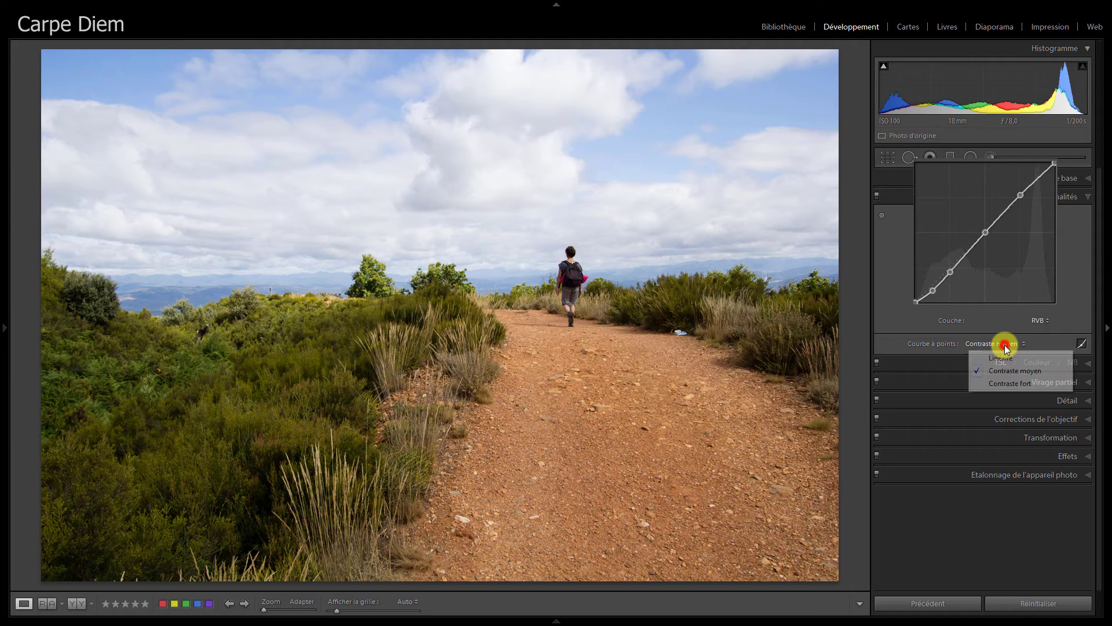
{"action": "left_click", "coordinate": [1013, 384]}
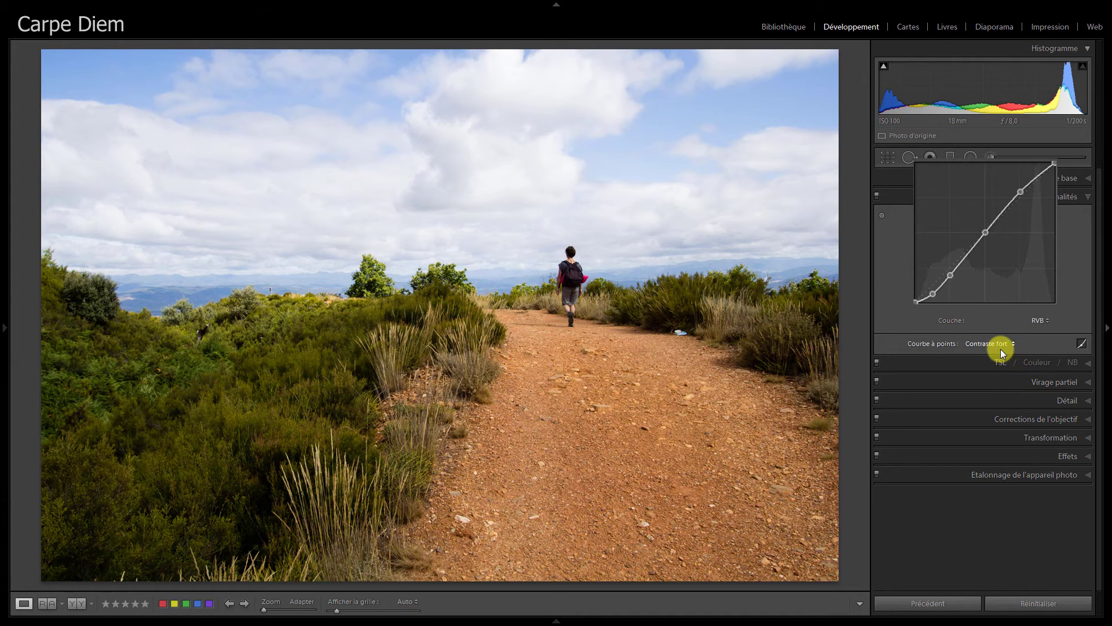
{"action": "left_click", "coordinate": [998, 346]}
{"action": "left_click", "coordinate": [1001, 371]}
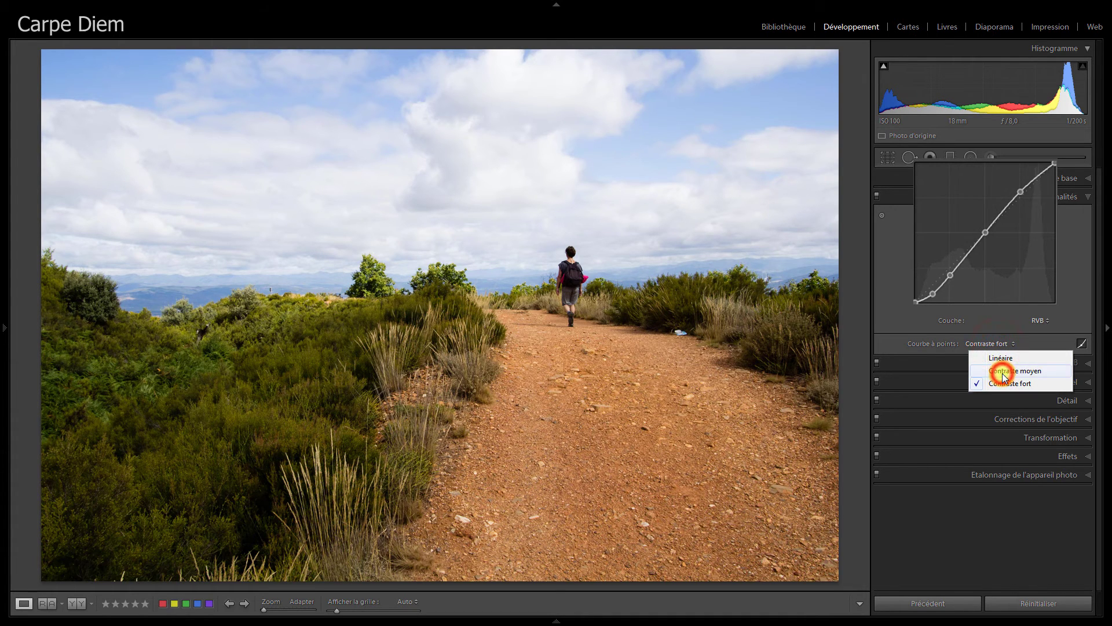
Step: Distort the Contraste moyen curve by lowering its middle point to 51,4 / 35,7 % and highlight point, and steeply raising the shadow point
{"action": "left_click_drag", "start_coordinate": [950, 271], "coordinate": [987, 253]}
{"action": "left_click_drag", "start_coordinate": [1021, 197], "coordinate": [1021, 243]}
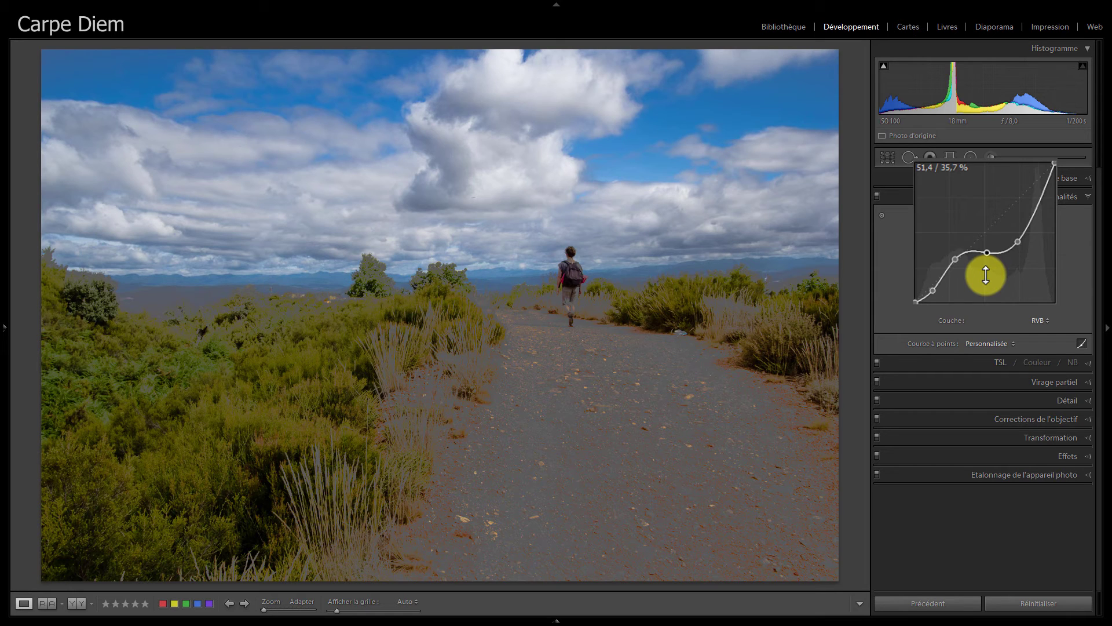
{"action": "left_click_drag", "start_coordinate": [955, 260], "coordinate": [944, 209]}
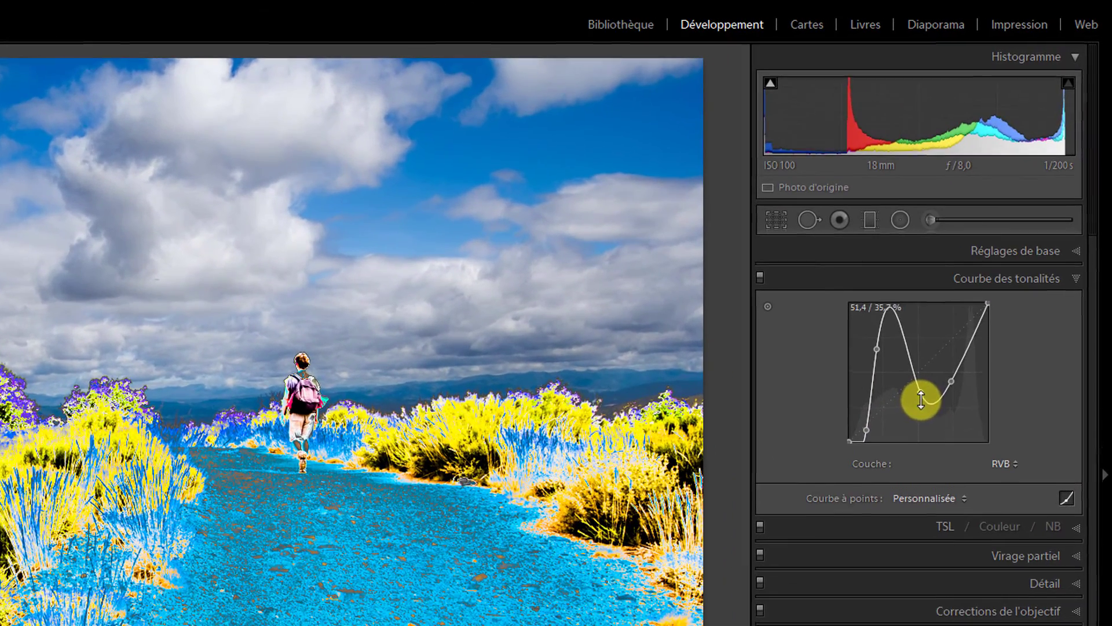
Step: Delete the distorted curve's middle control point and upper shadow control point, and flatten the whole curve
{"action": "right_click", "coordinate": [921, 398]}
{"action": "left_click", "coordinate": [937, 412]}
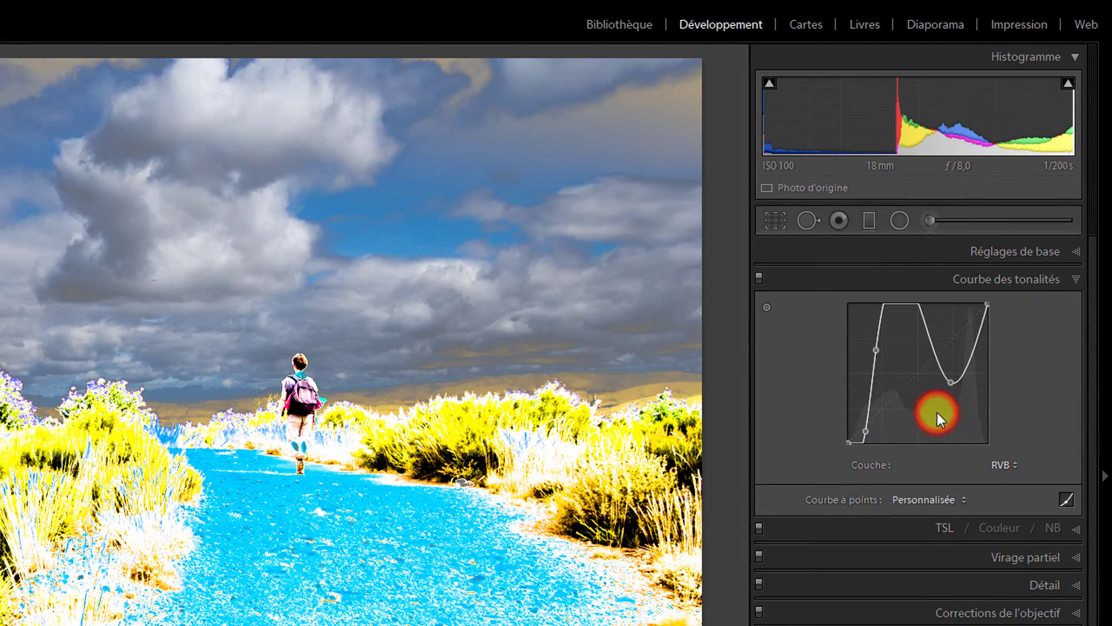
{"action": "right_click", "coordinate": [877, 350]}
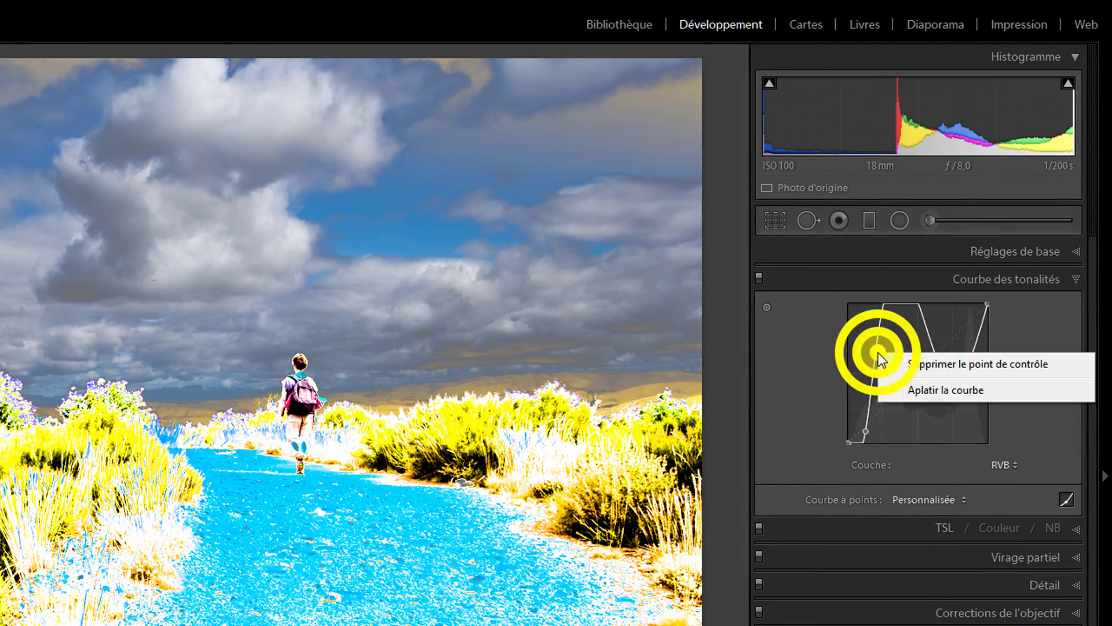
{"action": "left_click", "coordinate": [930, 366]}
{"action": "right_click", "coordinate": [914, 378]}
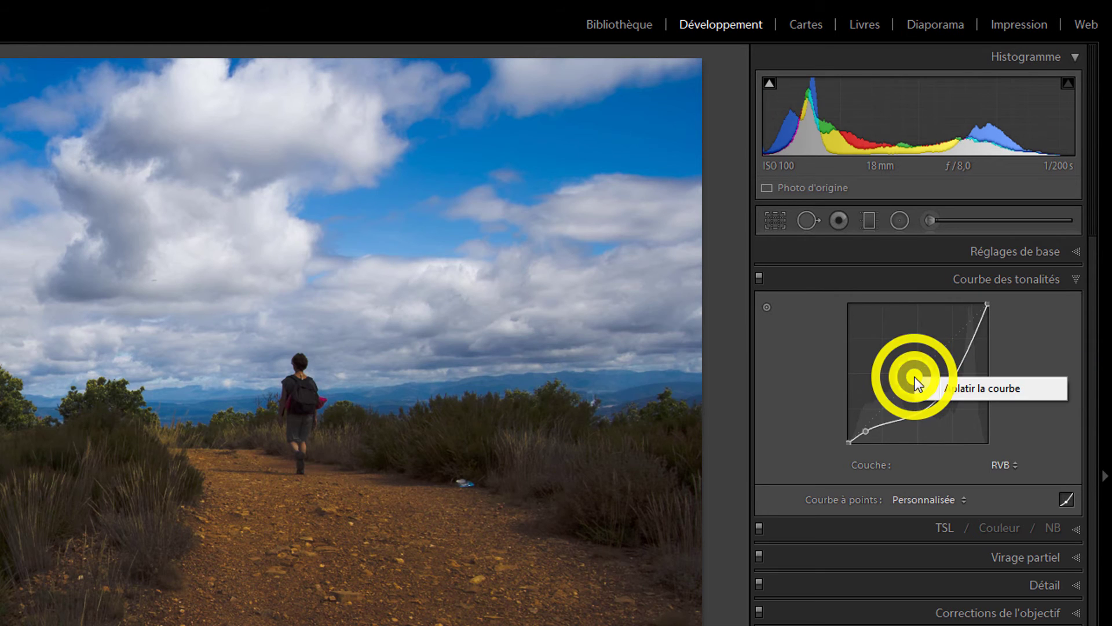
{"action": "left_click", "coordinate": [943, 385]}
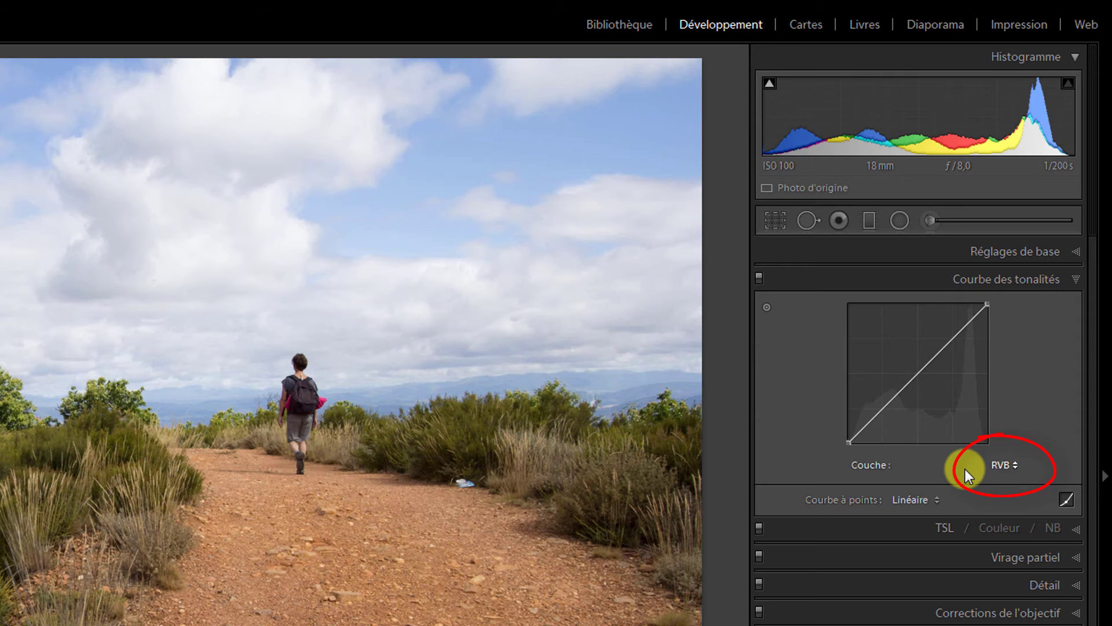
Step: Switch the curve to the Rouge channel, add a midtone point, lower it to 50,2 / 44,3 %, and raise it to 50,2 / 51,4 %
{"action": "left_click", "coordinate": [1000, 468]}
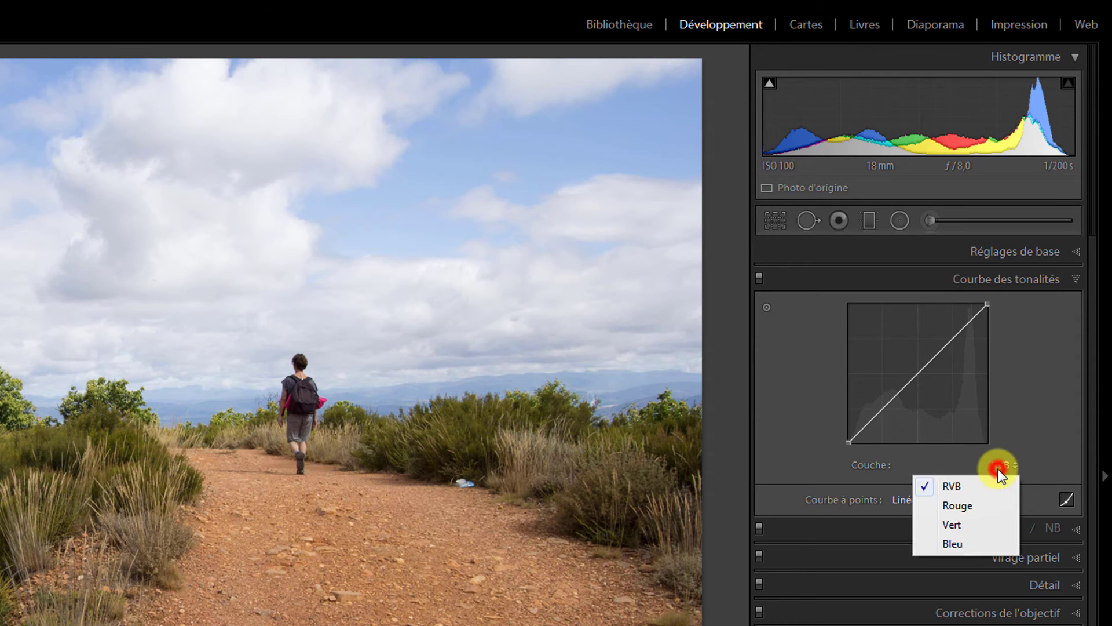
{"action": "left_click", "coordinate": [969, 507]}
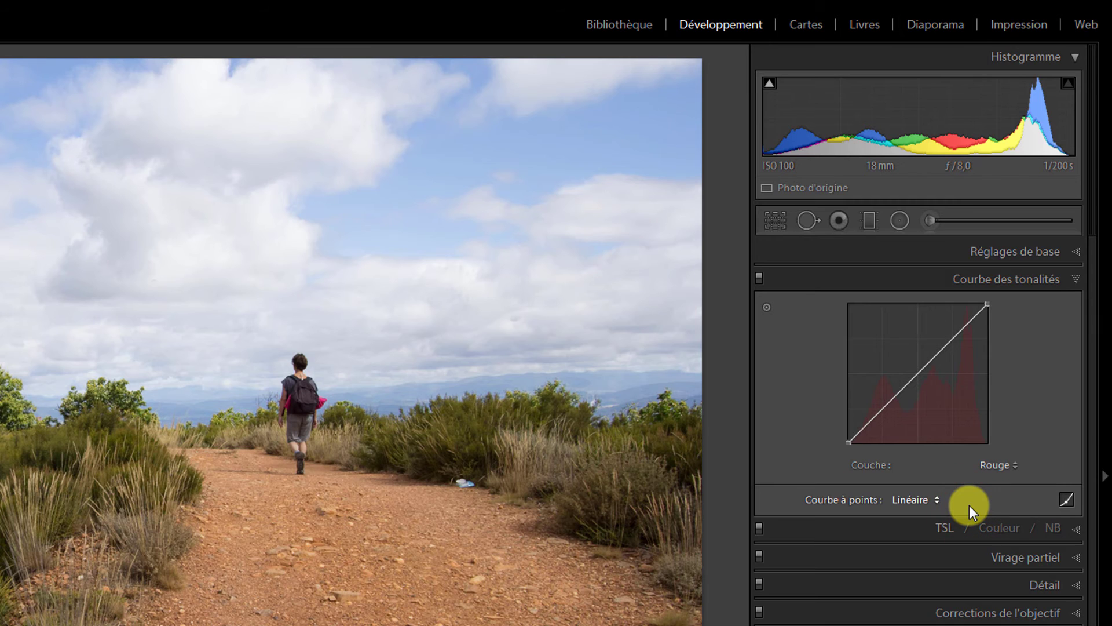
{"action": "left_click_drag", "start_coordinate": [919, 373], "coordinate": [919, 380]}
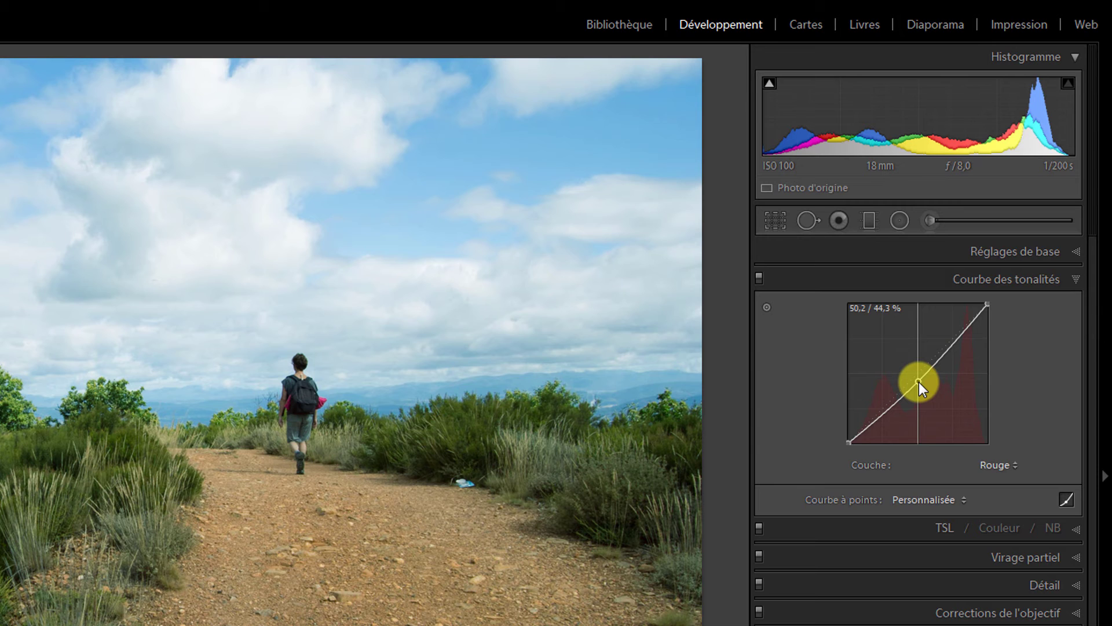
{"action": "left_click_drag", "start_coordinate": [919, 382], "coordinate": [919, 371]}
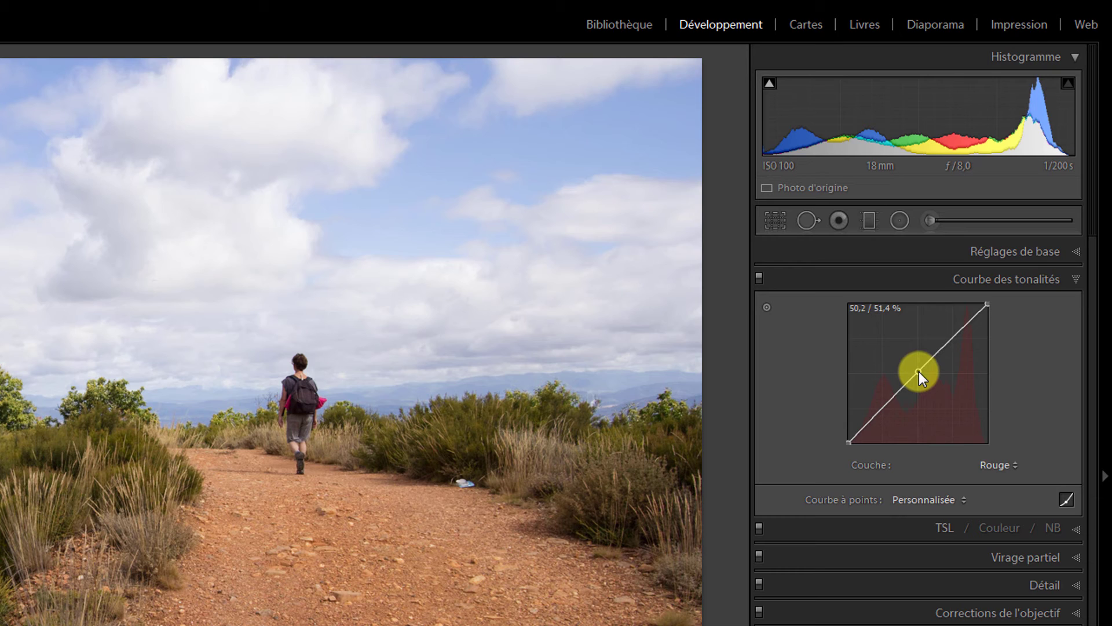
Step: Save the red-channel curve as the point-curve preset "Courbe à points test" and open the preset list
{"action": "left_click", "coordinate": [934, 501]}
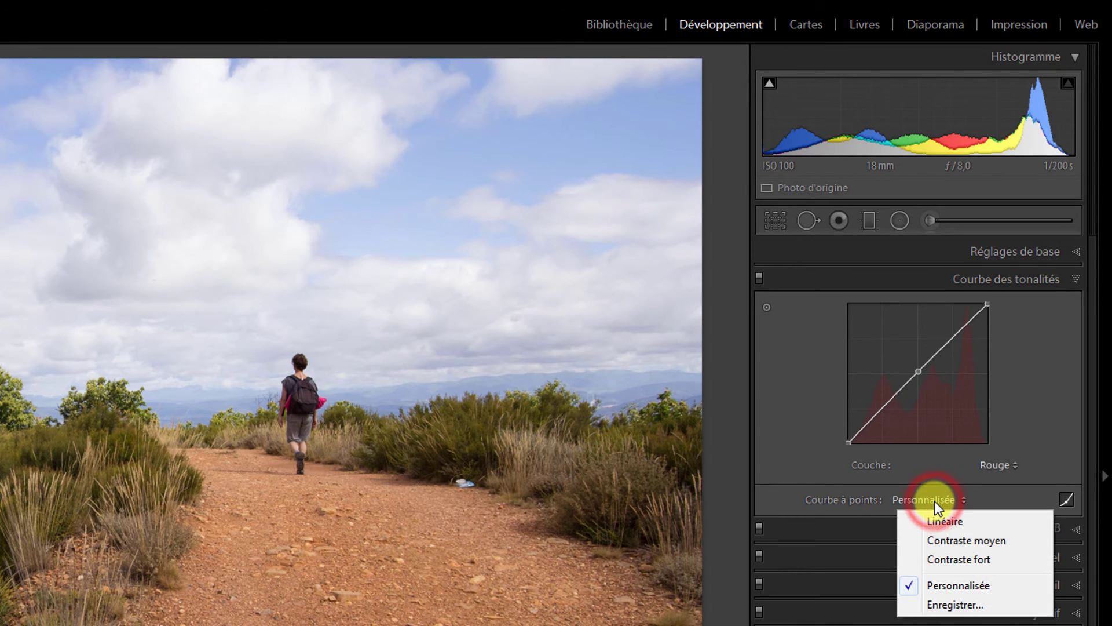
{"action": "left_click", "coordinate": [953, 605]}
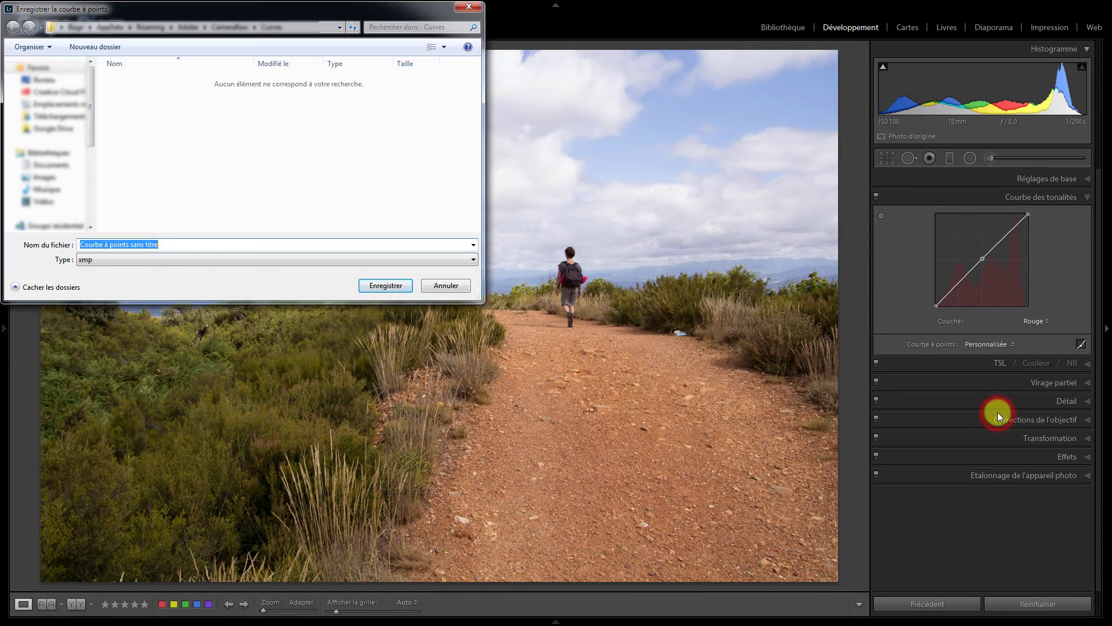
{"action": "left_click_drag", "start_coordinate": [129, 244], "coordinate": [179, 245]}
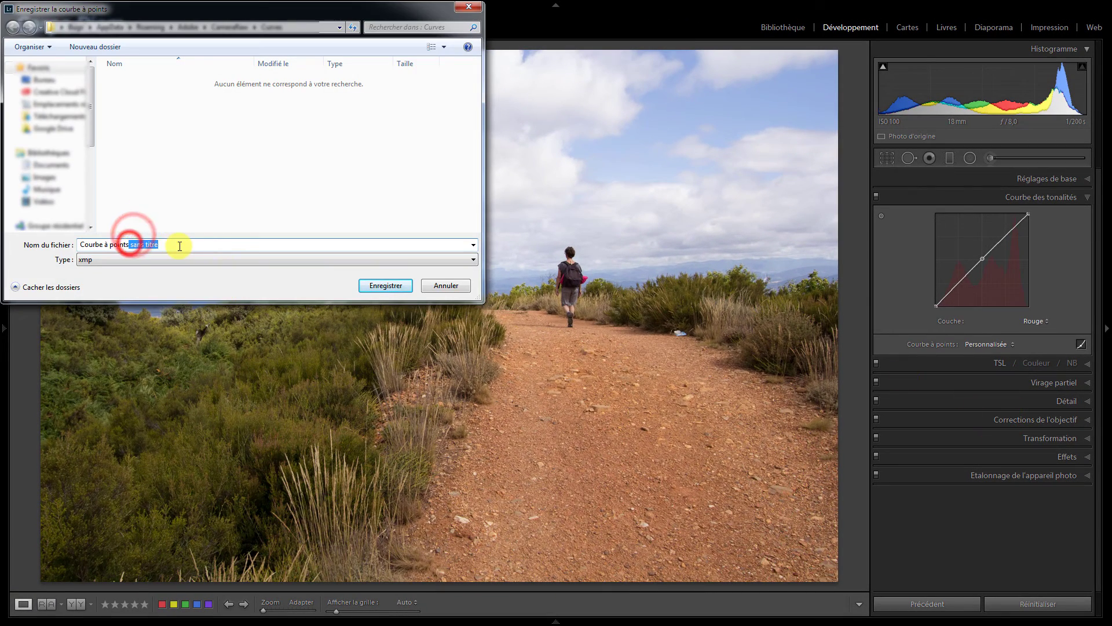
{"action": "type", "text": "test"}
{"action": "left_click", "coordinate": [385, 285]}
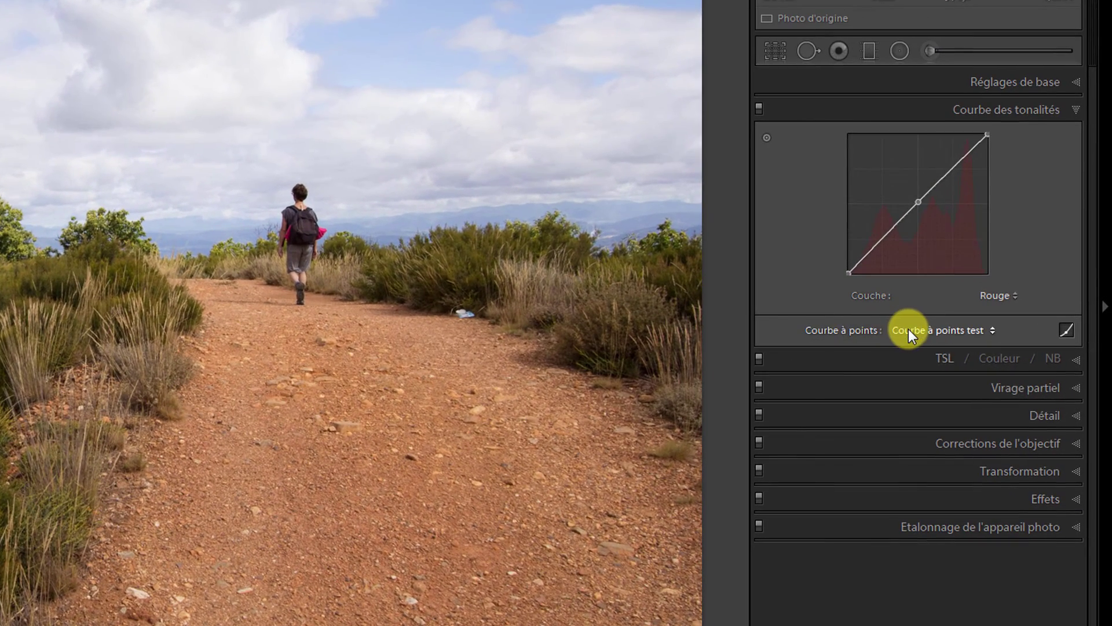
{"action": "left_click", "coordinate": [908, 329]}
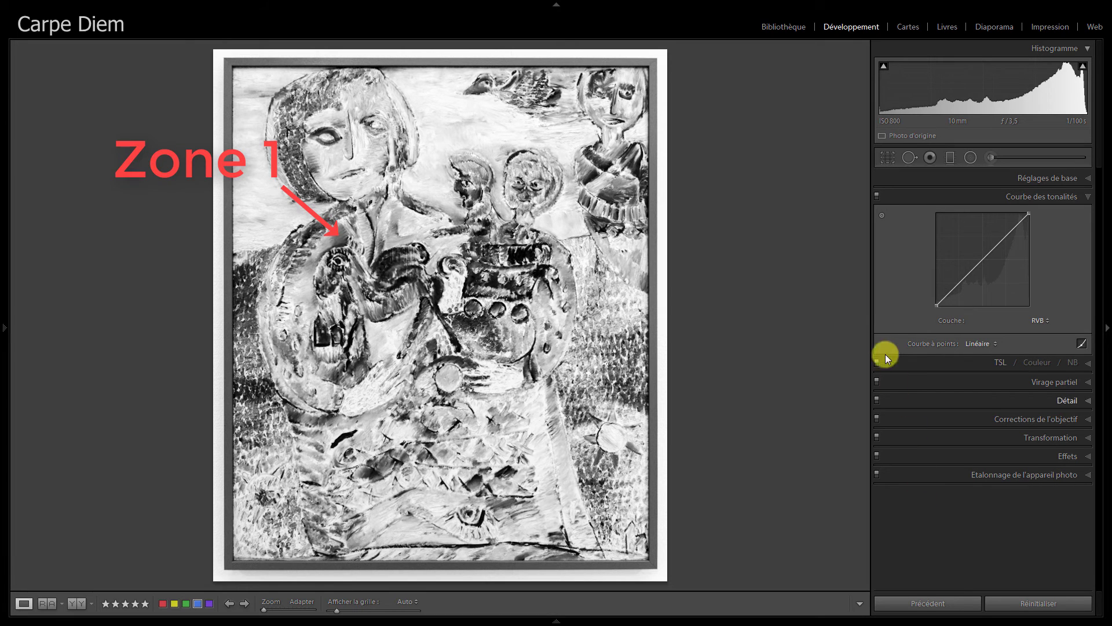
Step: Shape a contrast curve from zones 1 and 2 of the painting with targeted adjustment, lower point at 45,5 / 37,6 %, and compare before and after
{"action": "left_click", "coordinate": [880, 216]}
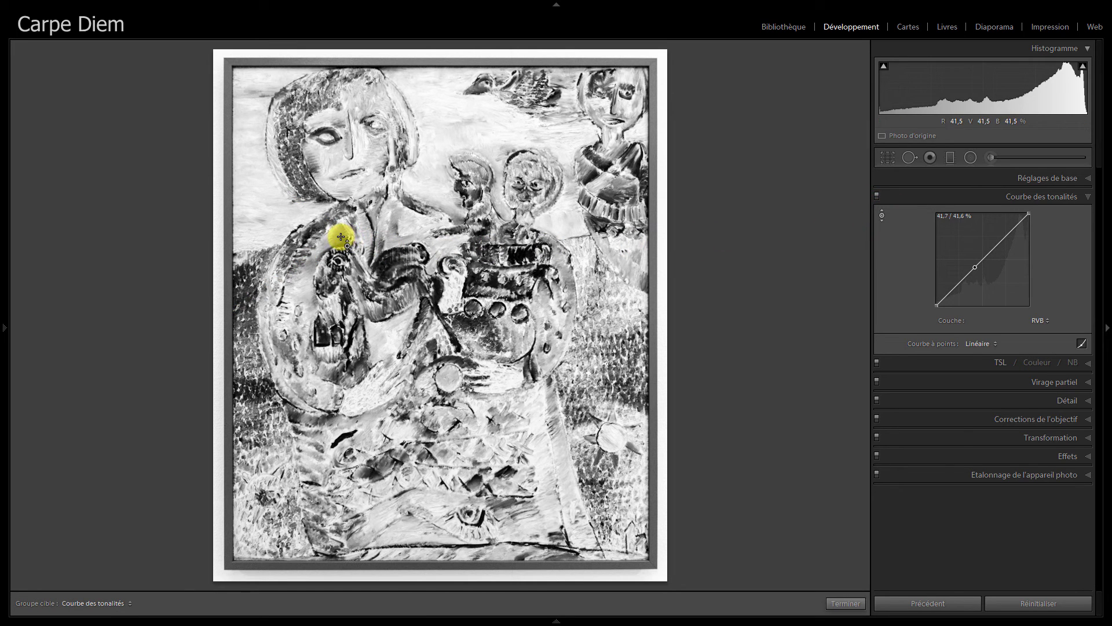
{"action": "mouse_move", "coordinate": [341, 236]}
{"action": "left_mouse_down"}
{"action": "mouse_move", "coordinate": [338, 246]}
{"action": "mouse_move", "coordinate": [324, 235]}
{"action": "left_mouse_up"}
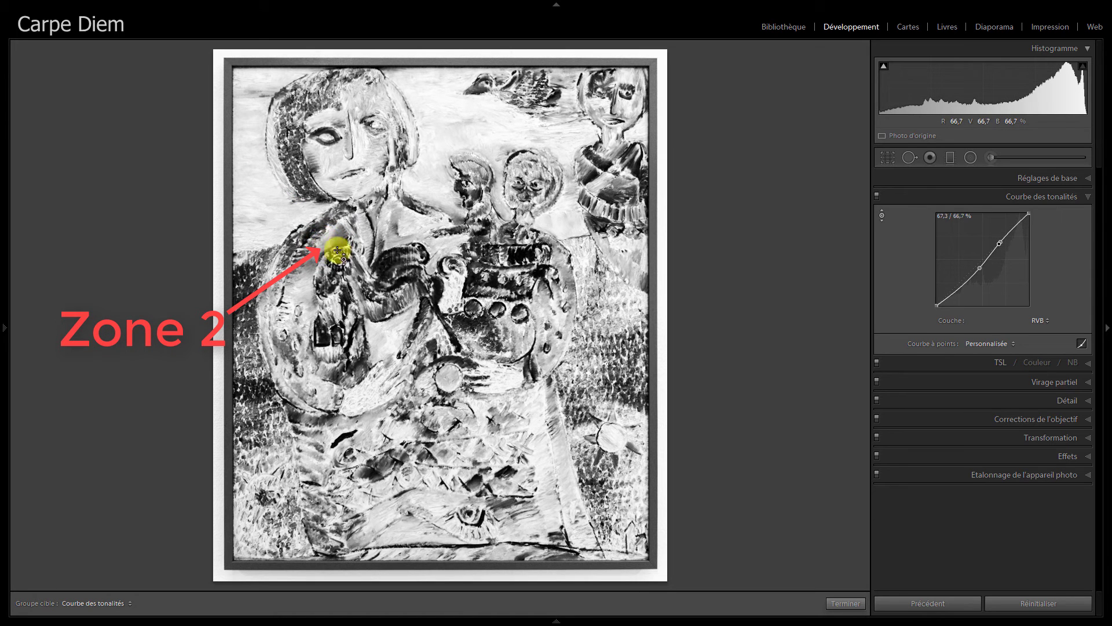
{"action": "left_click", "coordinate": [979, 270]}
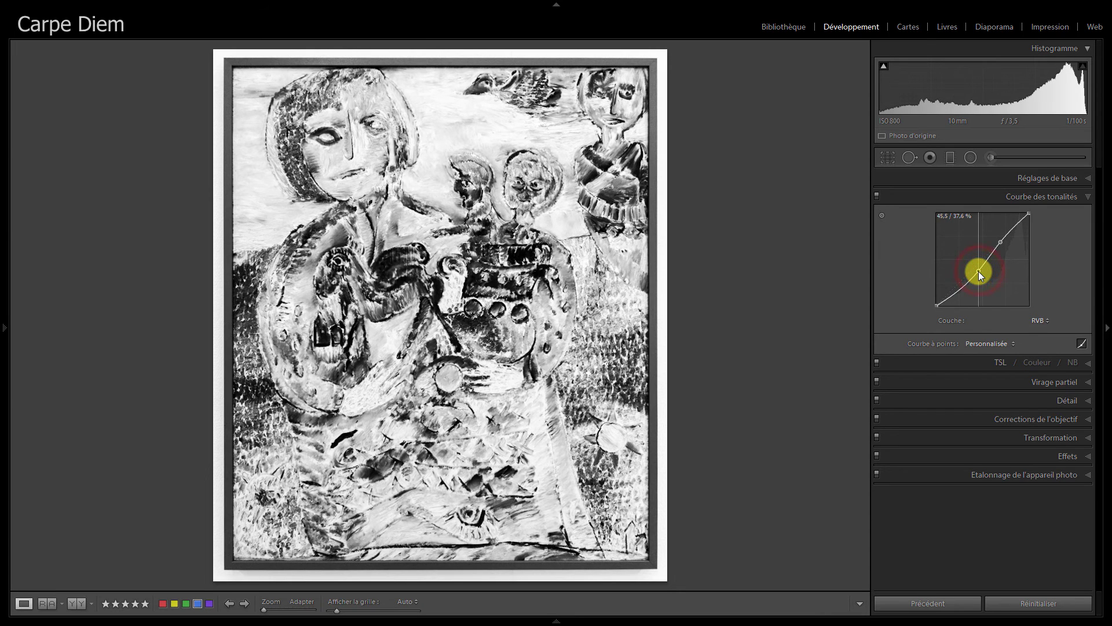
{"action": "left_click", "coordinate": [1000, 242]}
{"action": "left_click_drag", "start_coordinate": [1000, 243], "coordinate": [1001, 241]}
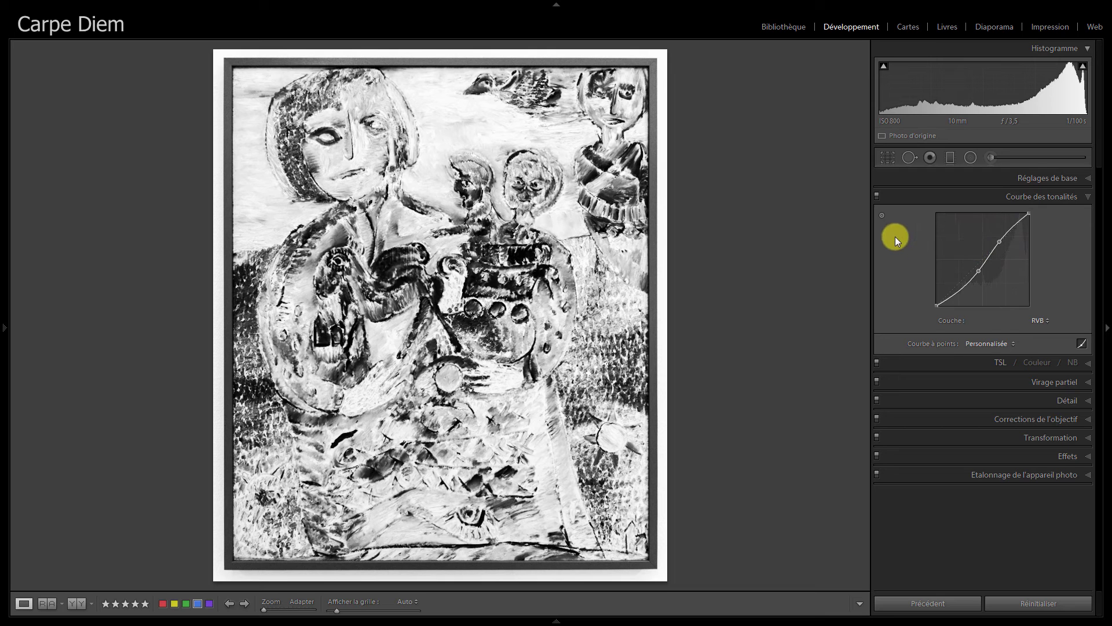
{"action": "left_click", "coordinate": [876, 199]}
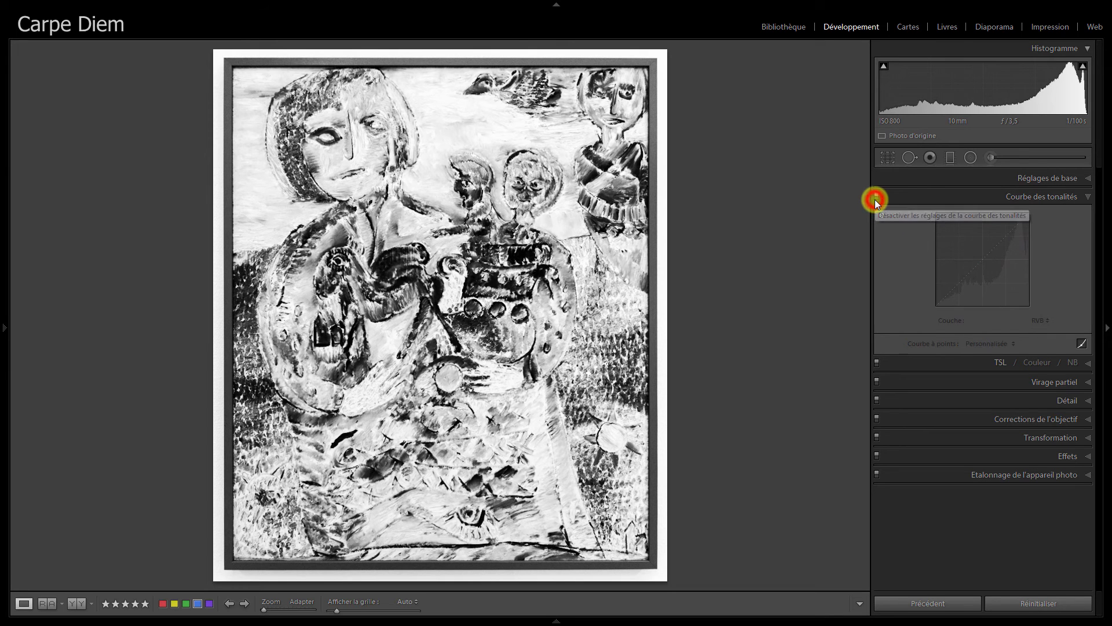
{"action": "left_click", "coordinate": [876, 199]}
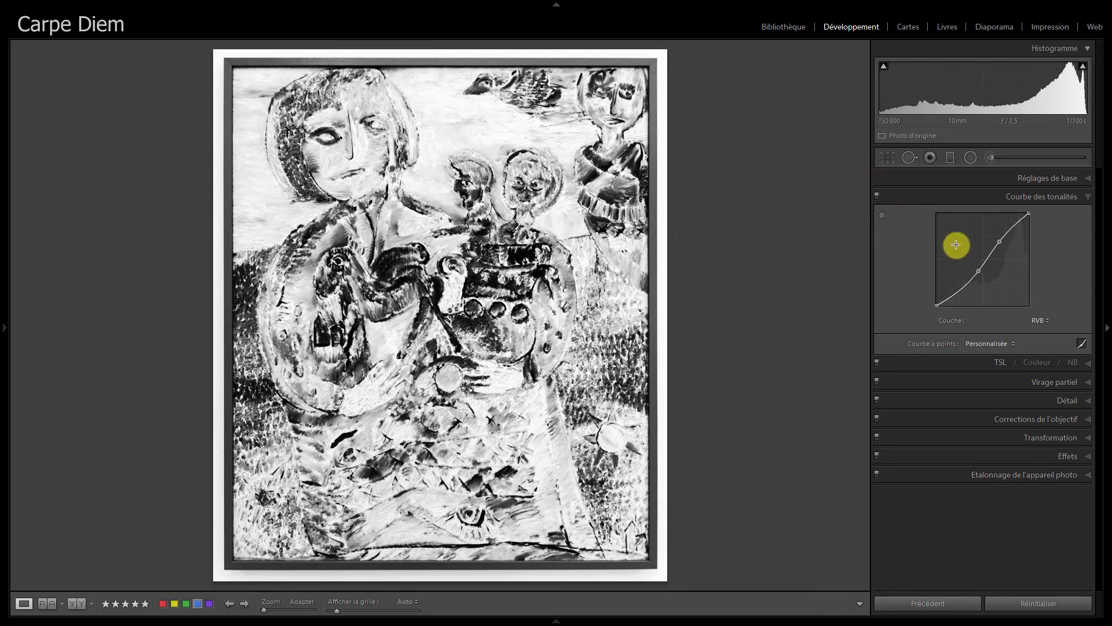
Step: Return the painting's tone curve to region editing, set Hautes lumières to +5, and fine-tune the other tonal regions
{"action": "left_click", "coordinate": [1081, 344]}
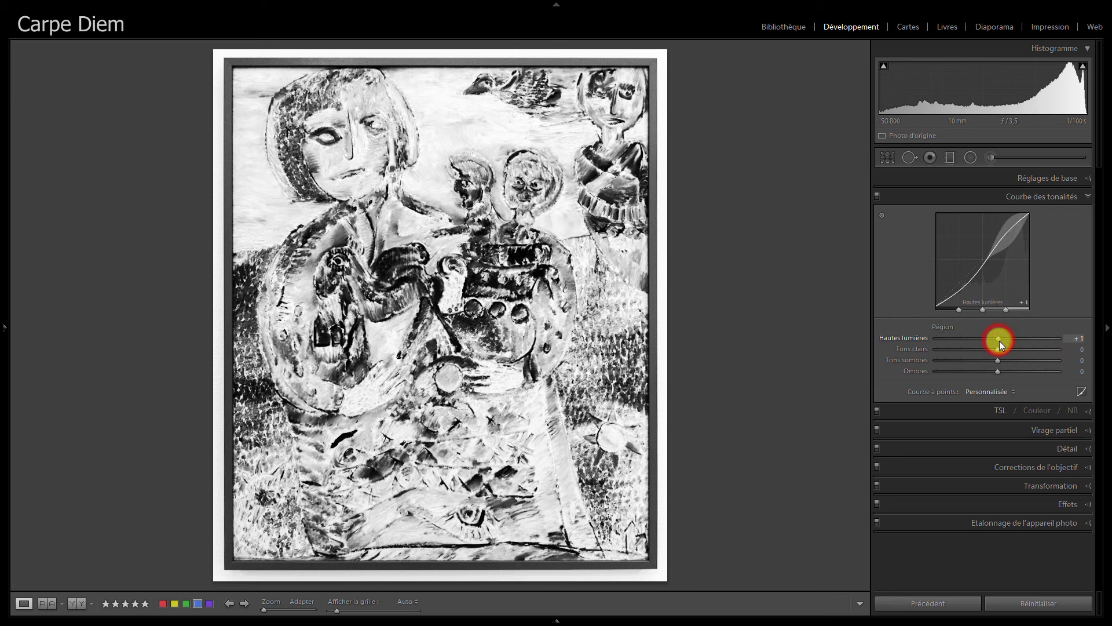
{"action": "left_click_drag", "start_coordinate": [1000, 342], "coordinate": [1002, 342]}
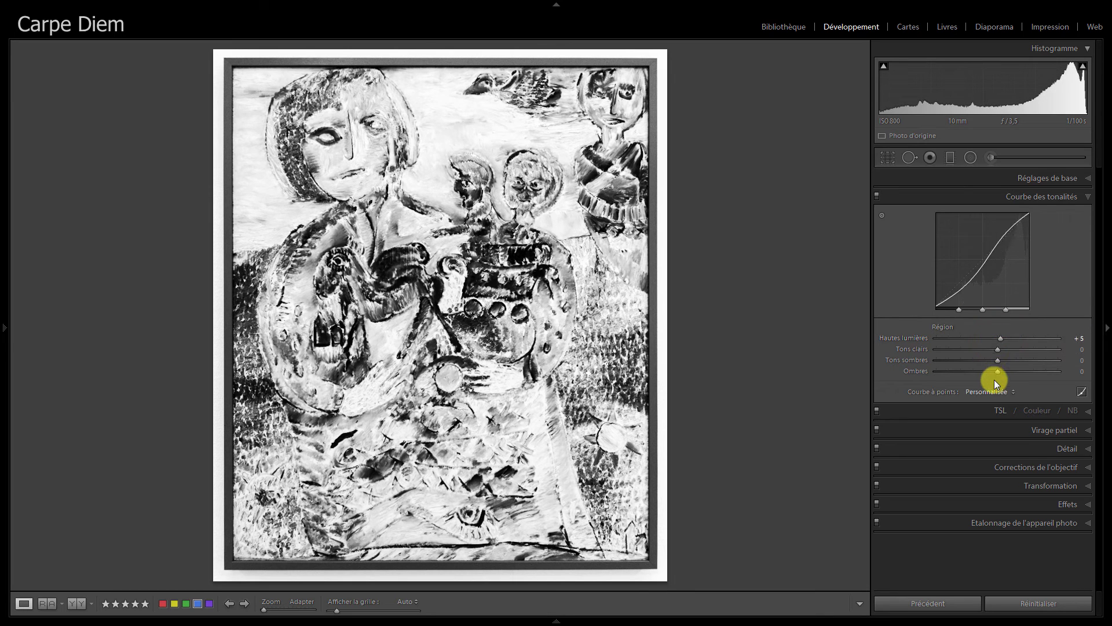
{"action": "left_click_drag", "start_coordinate": [997, 377], "coordinate": [1000, 351]}
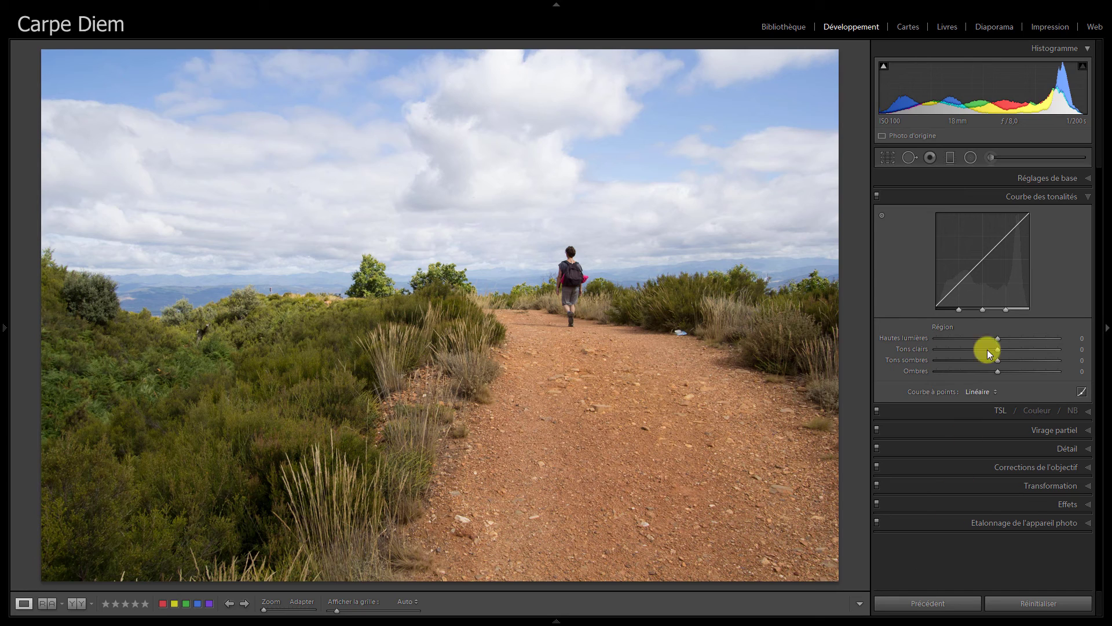
Step: In the path photo's basic adjustments, set Exposition to +0,20, Contraste to +10 and Hautes lumières to −100
{"action": "left_click", "coordinate": [1054, 179]}
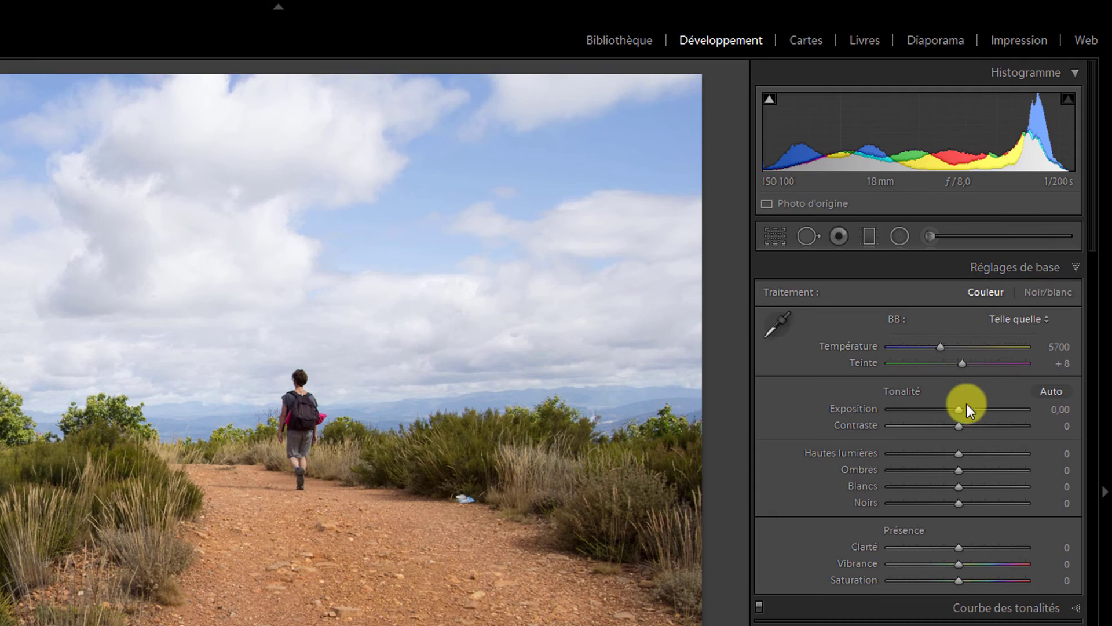
{"action": "left_click_drag", "start_coordinate": [959, 411], "coordinate": [868, 461]}
{"action": "double_click", "coordinate": [909, 426]}
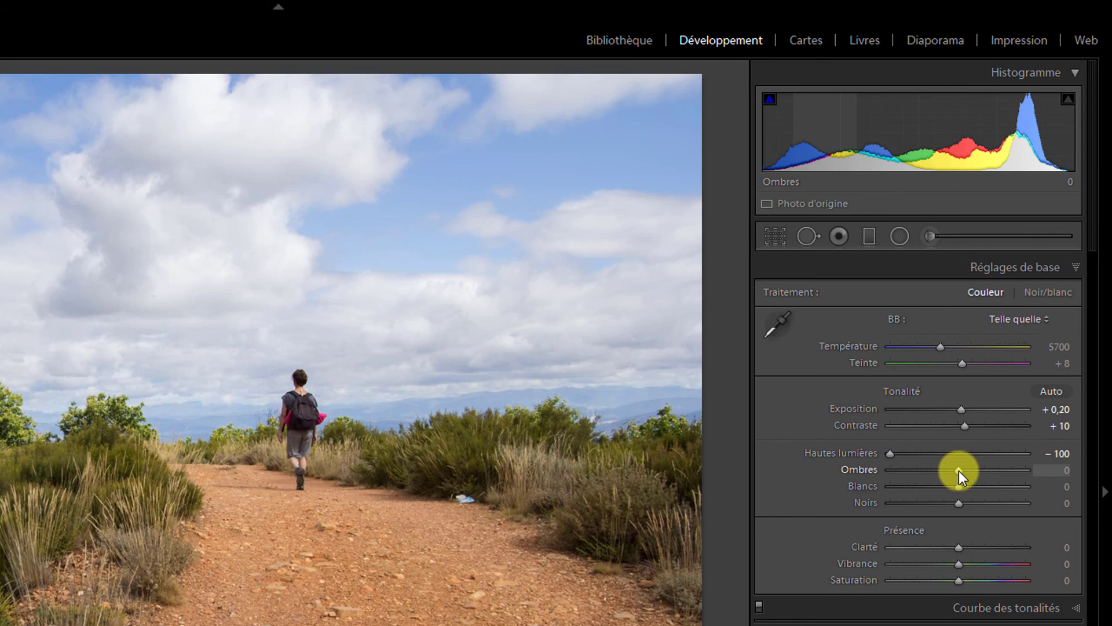
Step: Set Ombres to +36 and Blancs to +26, try Noirs at +69, and settle Noirs at −7
{"action": "left_click_drag", "start_coordinate": [958, 470], "coordinate": [934, 508]}
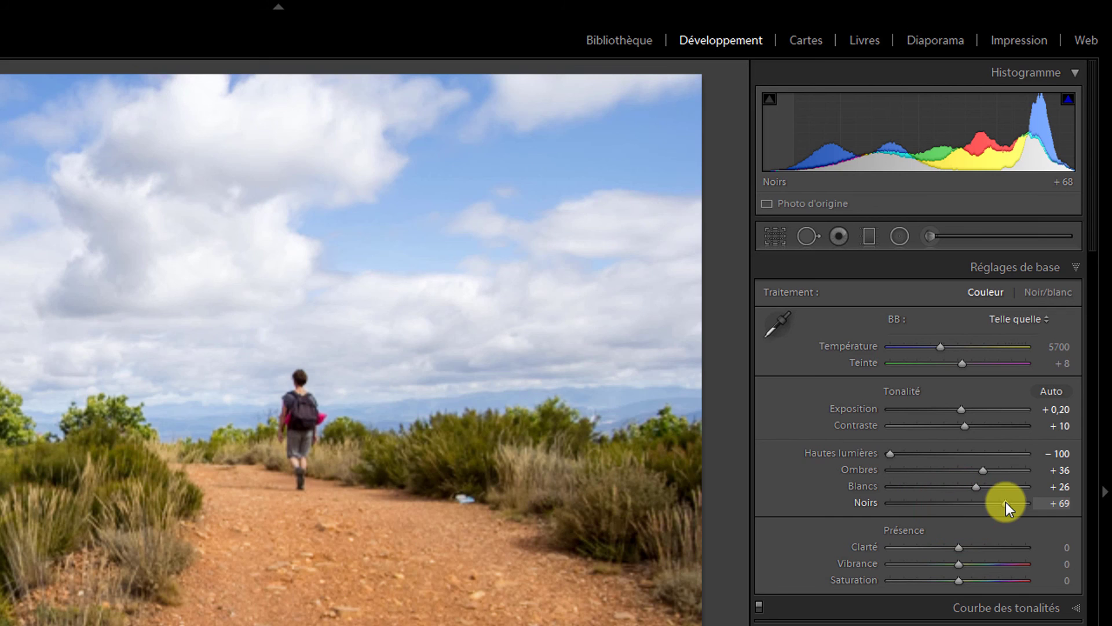
{"action": "left_click_drag", "start_coordinate": [1006, 502], "coordinate": [1006, 502]}
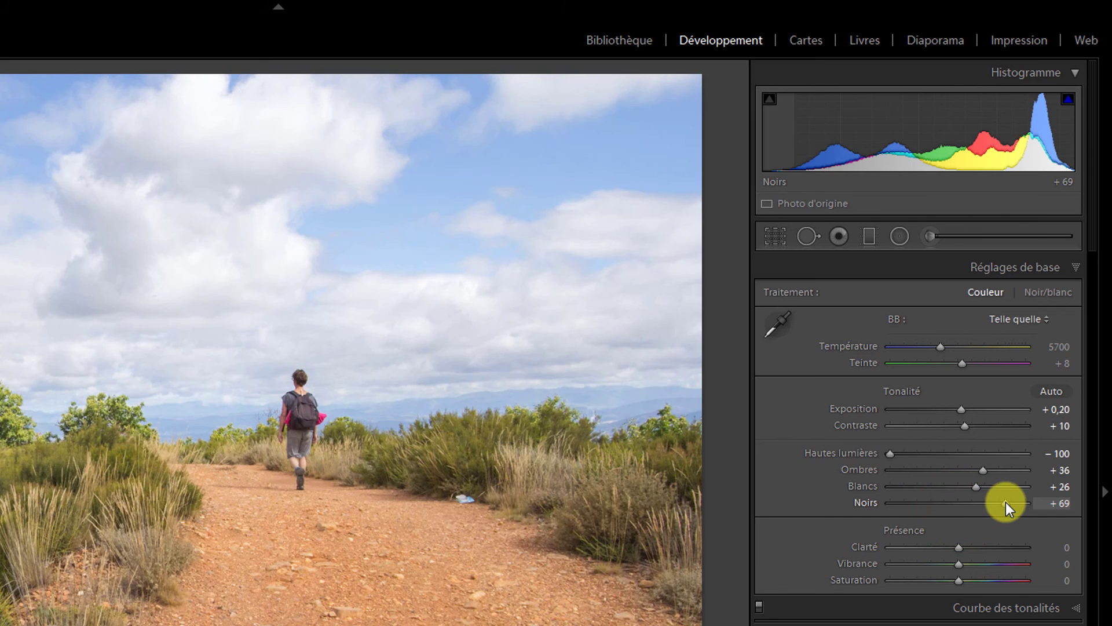
{"action": "double_click", "coordinate": [871, 506]}
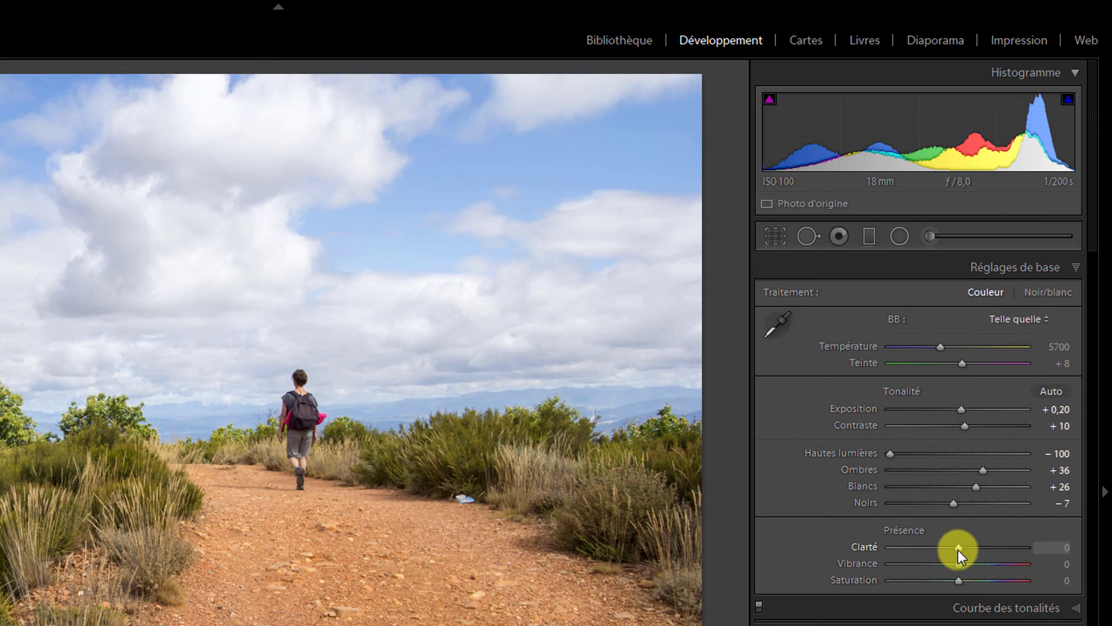
Step: Set the presence adjustments of the path photo to Clarté +15, Vibrance +15 and Saturation +5
{"action": "left_click_drag", "start_coordinate": [958, 550], "coordinate": [958, 551]}
{"action": "key", "text": "Up"}
{"action": "key", "text": "Up"}
{"action": "key", "text": "Up"}
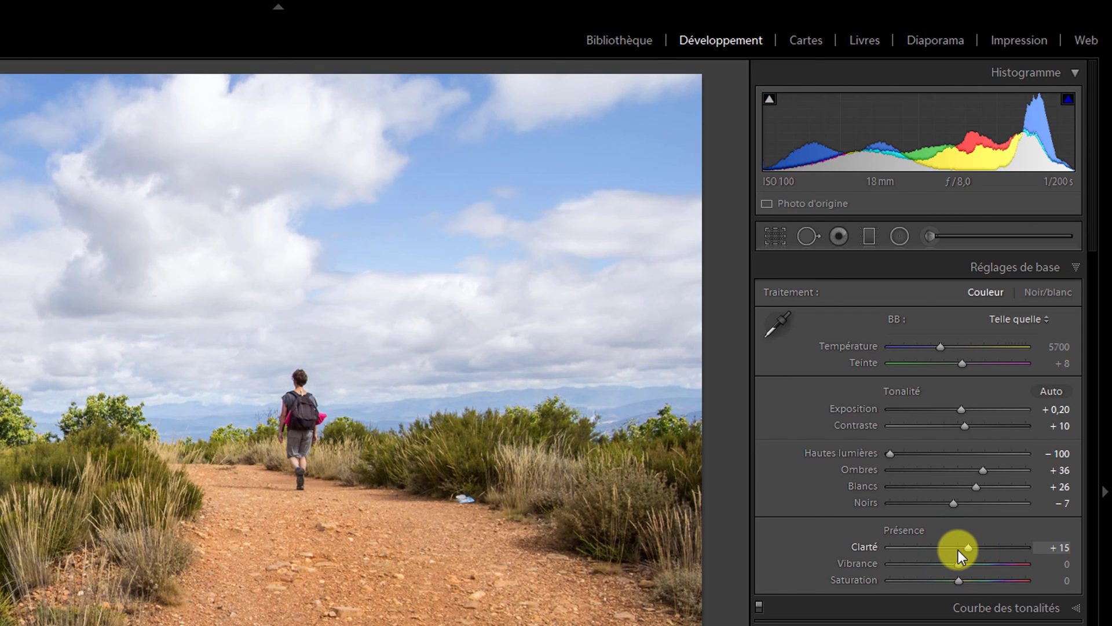
{"action": "left_click_drag", "start_coordinate": [957, 571], "coordinate": [957, 568]}
{"action": "key", "text": "Up"}
{"action": "key", "text": "Up"}
{"action": "key", "text": "Up"}
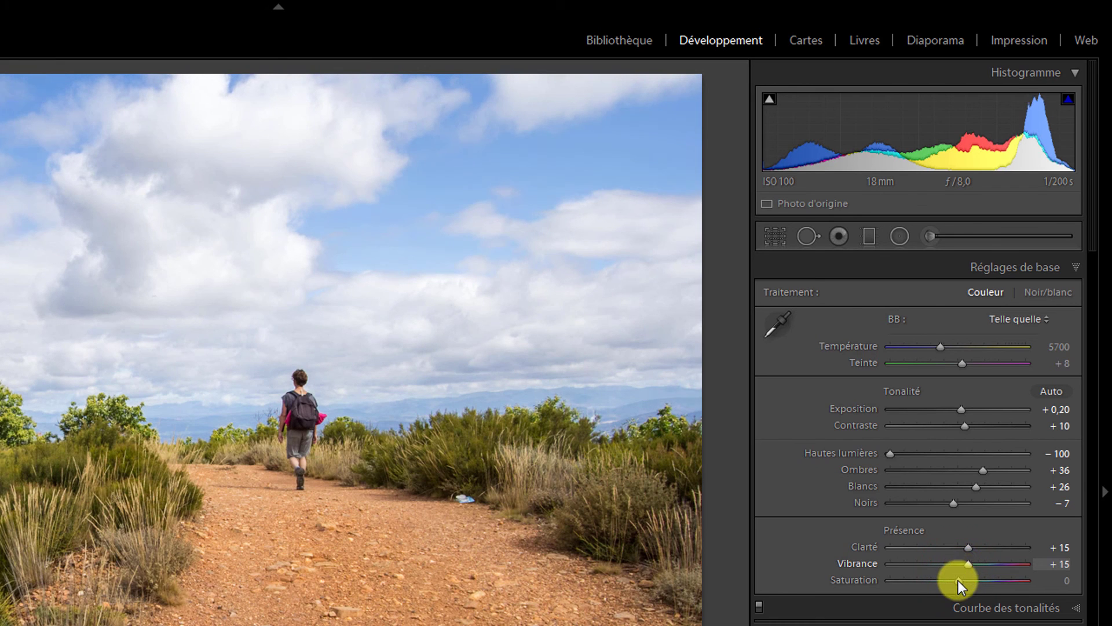
{"action": "key", "text": "Up"}
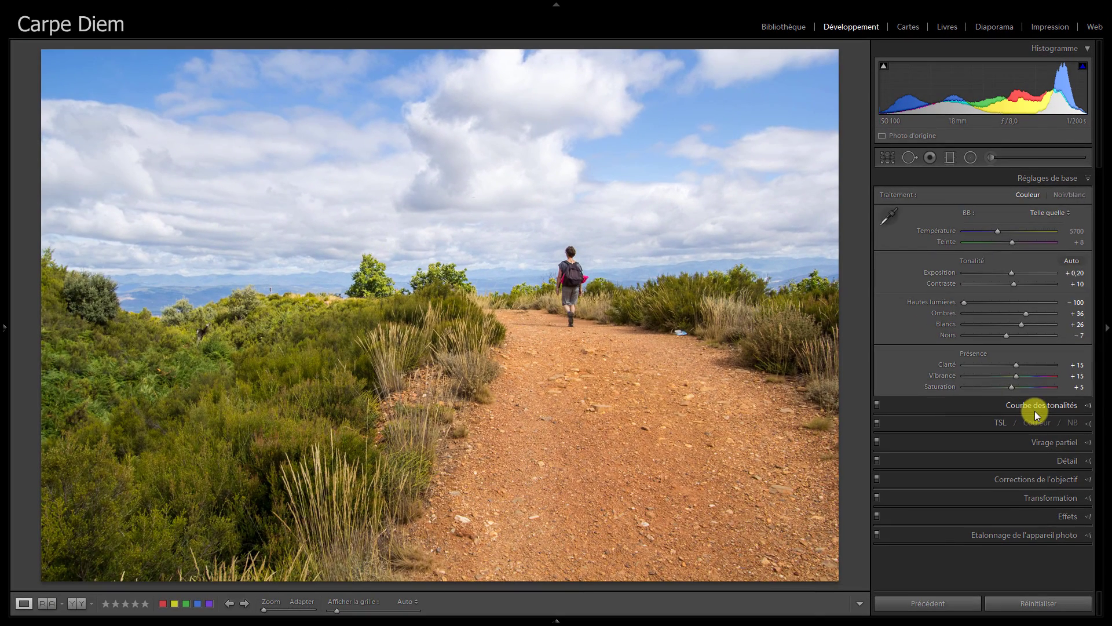
Step: Open the tone curve in point mode and darken the blue sky with targeted adjustment, placing its point at 70,0 / 66,7 %
{"action": "left_click", "coordinate": [997, 616]}
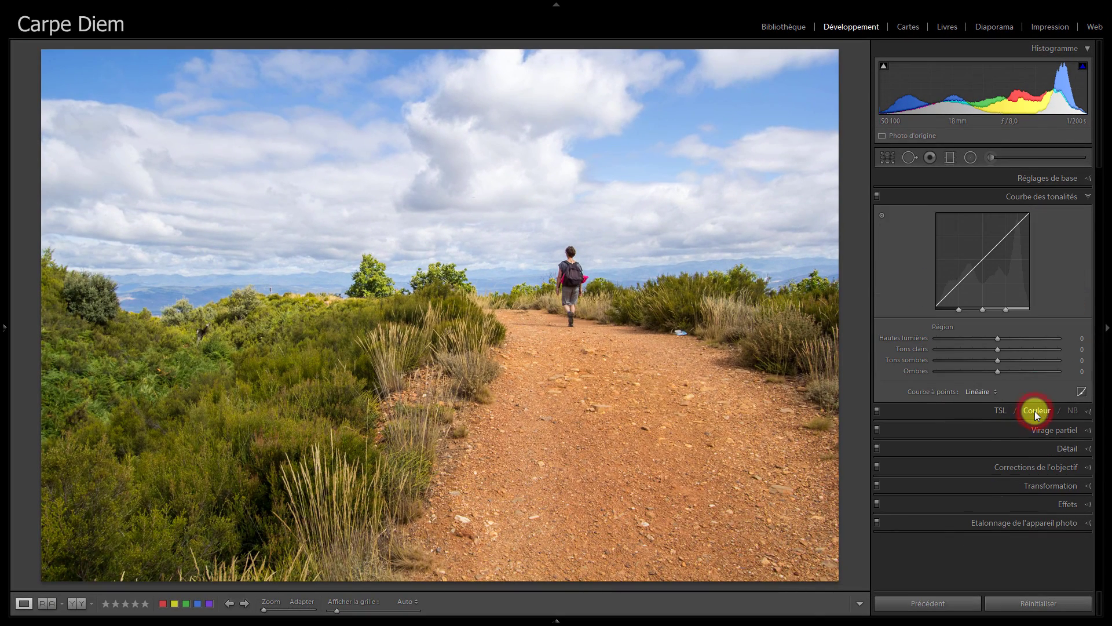
{"action": "left_click", "coordinate": [1081, 394]}
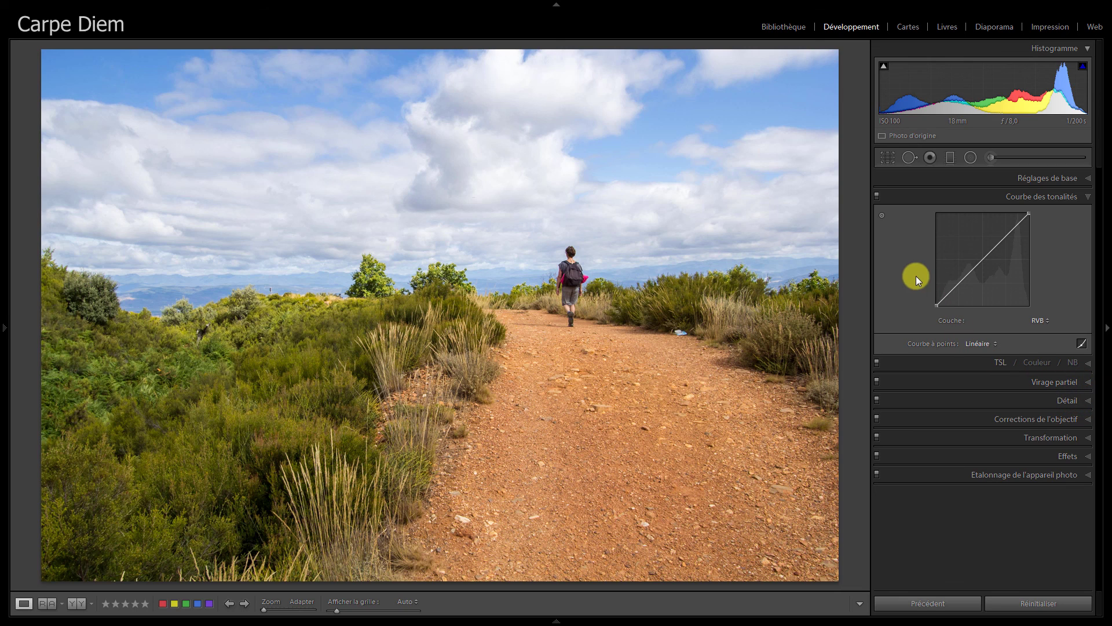
{"action": "left_click", "coordinate": [881, 217]}
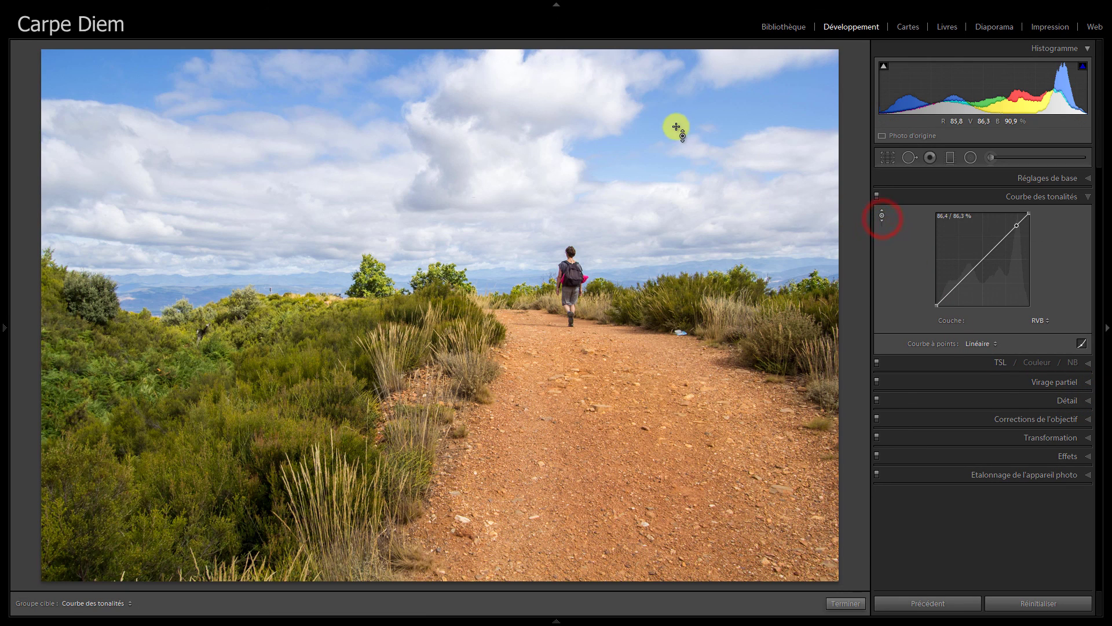
{"action": "left_click", "coordinate": [668, 117]}
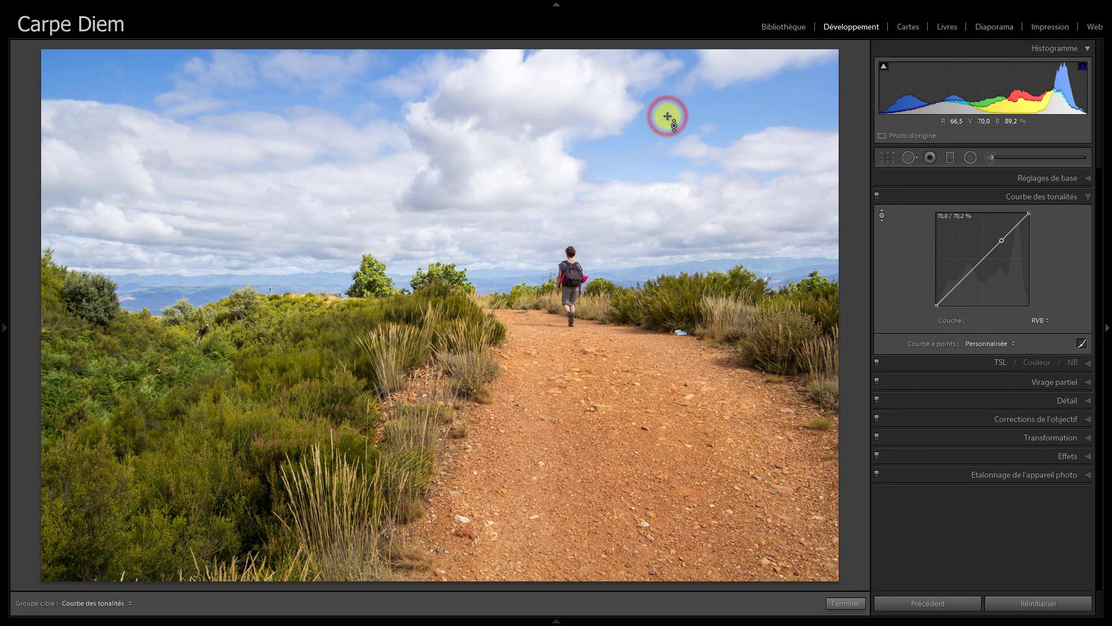
{"action": "left_click_drag", "start_coordinate": [668, 117], "coordinate": [667, 119]}
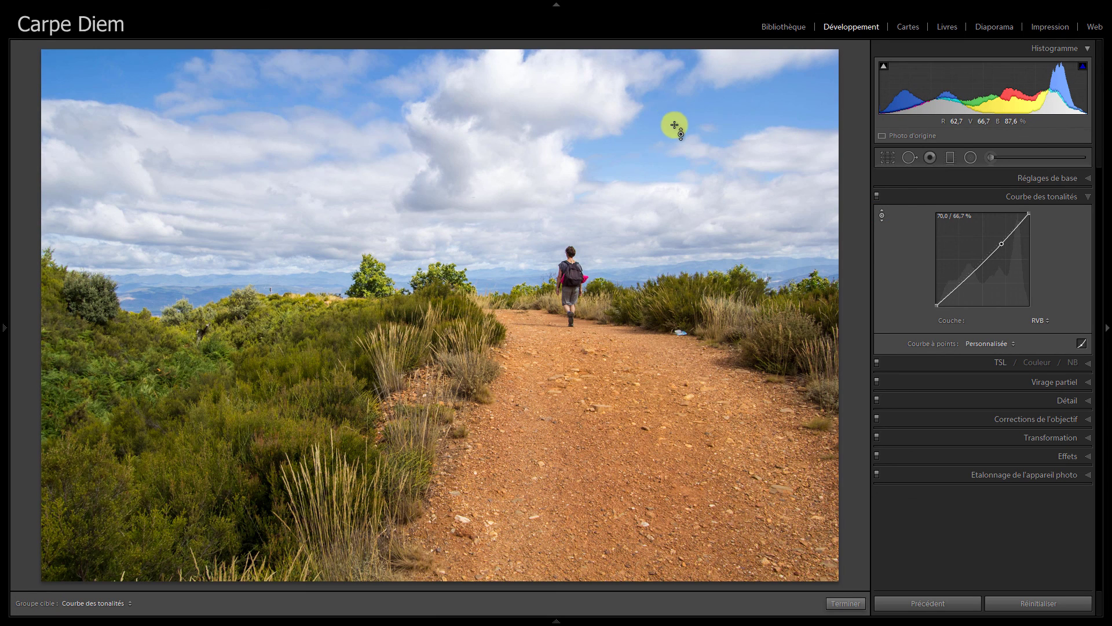
Step: Add a darker-tone control point at 40,0 / 38,0 % on the curve, and compare the photo with the tone curve off and on
{"action": "left_click", "coordinate": [974, 272]}
{"action": "left_click_drag", "start_coordinate": [975, 272], "coordinate": [974, 270]}
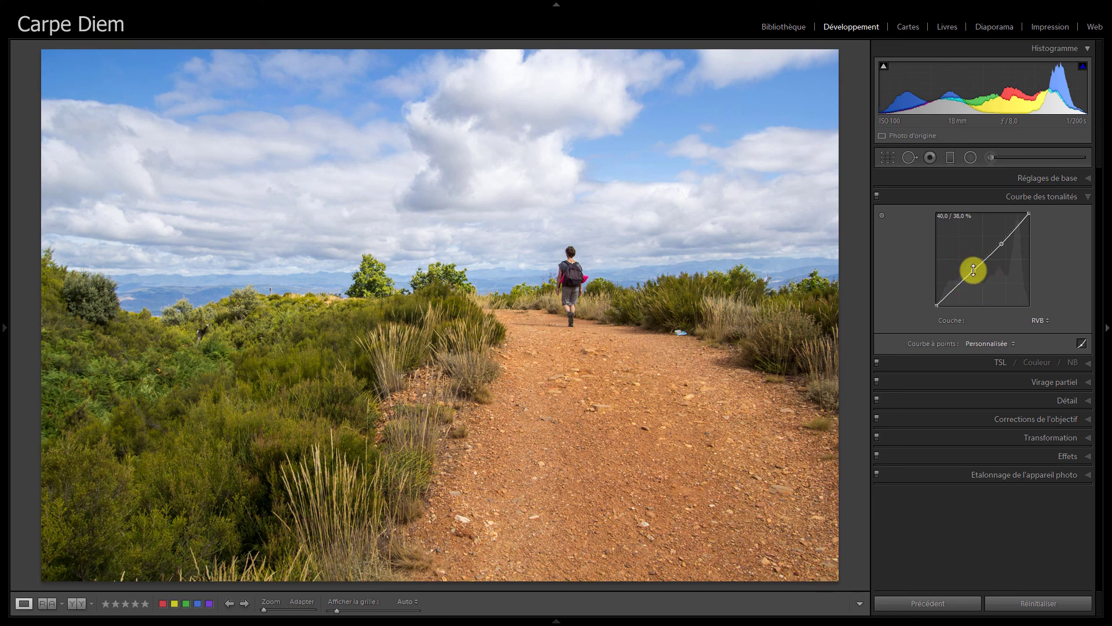
{"action": "left_click", "coordinate": [878, 197]}
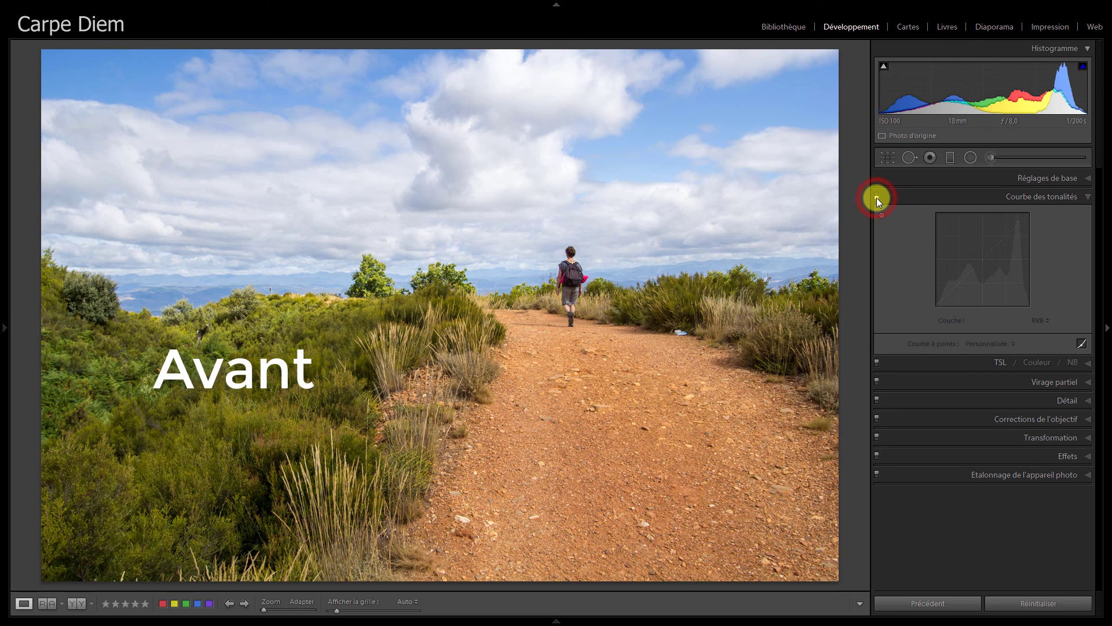
{"action": "left_click", "coordinate": [877, 197]}
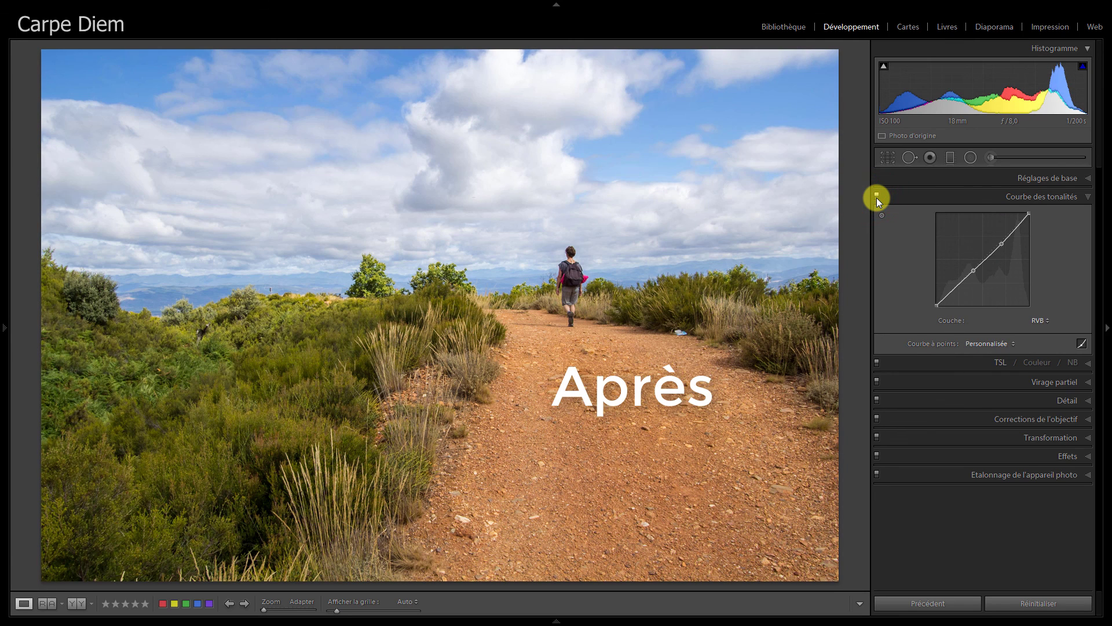